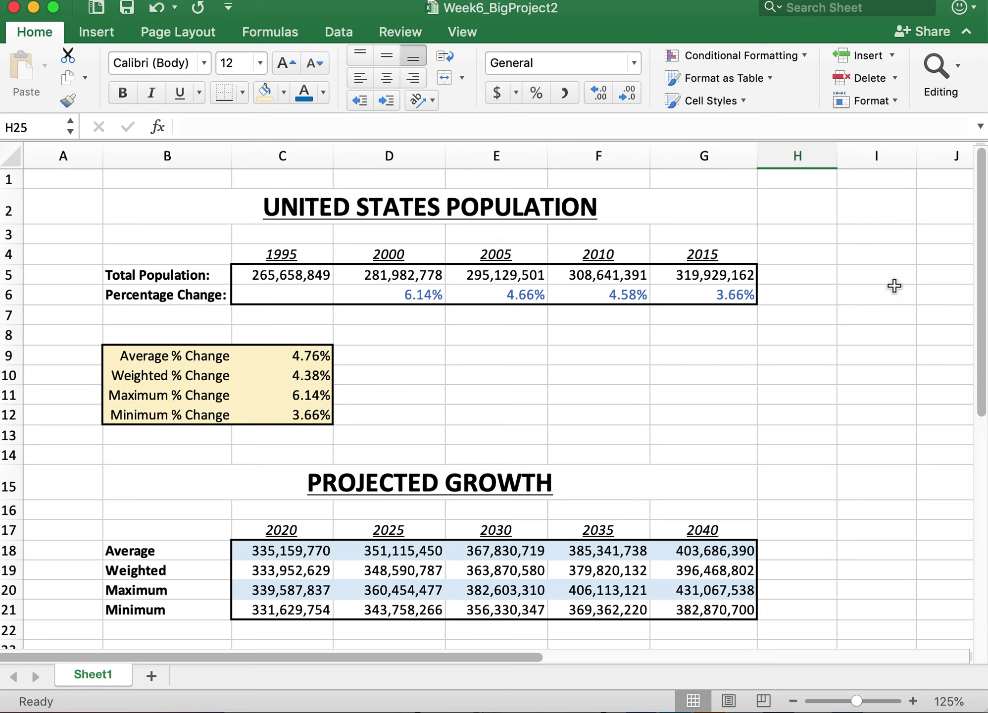
- Review the 1995 through 2015 total population values one by one
{"action": "left_click_drag", "start_coordinate": [267, 275], "coordinate": [379, 274]}
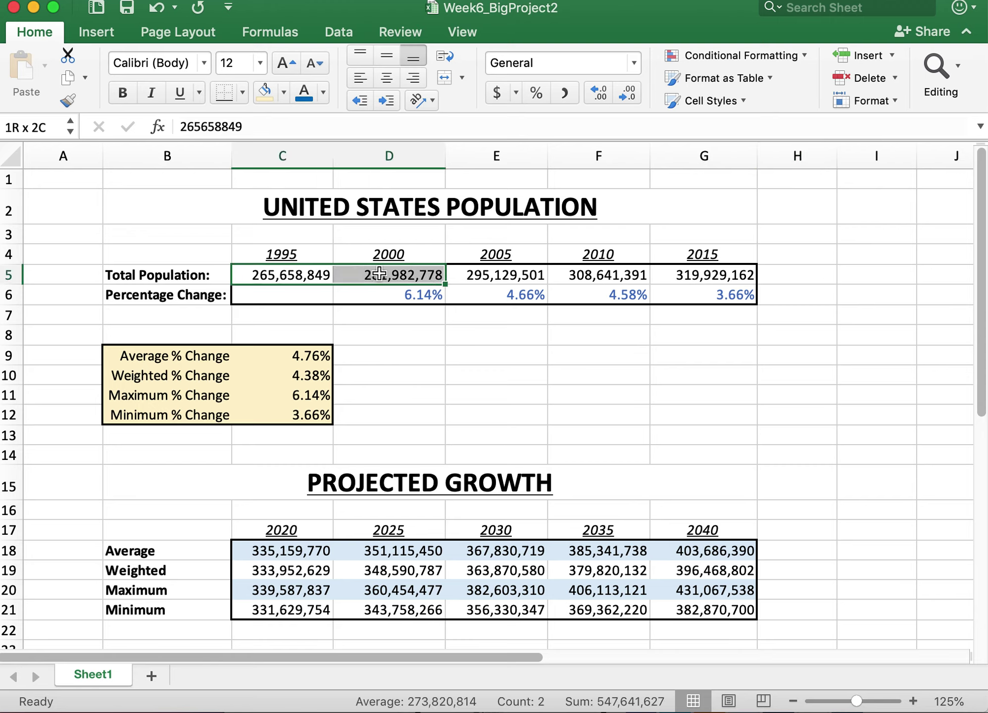
{"action": "left_click", "coordinate": [409, 274]}
{"action": "left_click", "coordinate": [505, 274]}
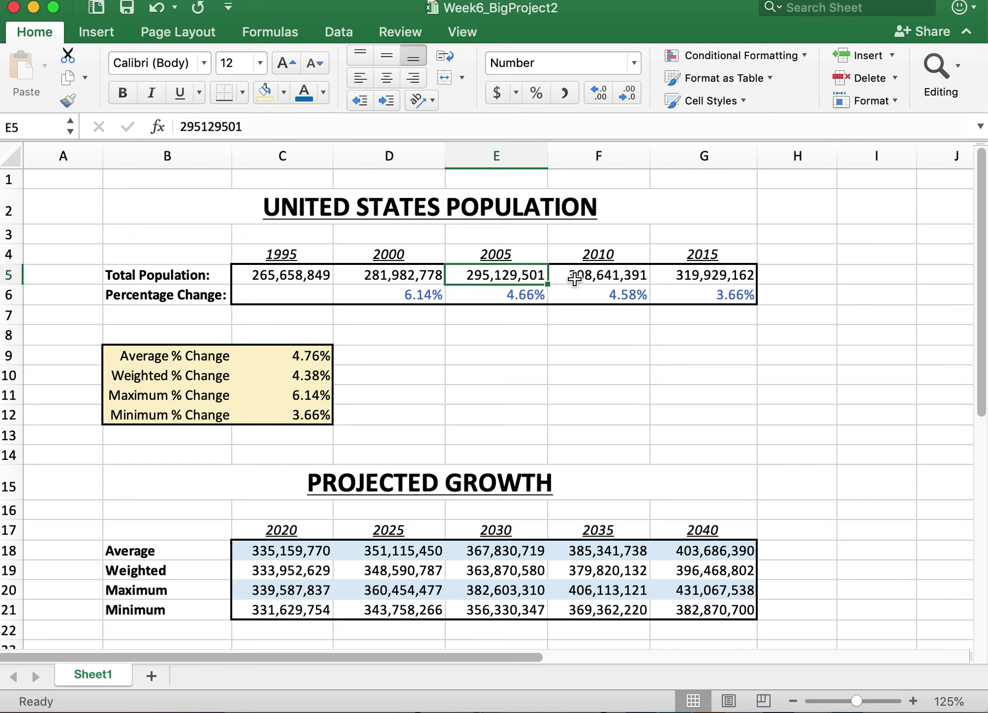
{"action": "left_click", "coordinate": [605, 276]}
{"action": "left_click", "coordinate": [698, 275]}
{"action": "left_click", "coordinate": [613, 274]}
{"action": "left_click", "coordinate": [507, 273]}
{"action": "left_click", "coordinate": [414, 274]}
{"action": "left_click", "coordinate": [251, 275]}
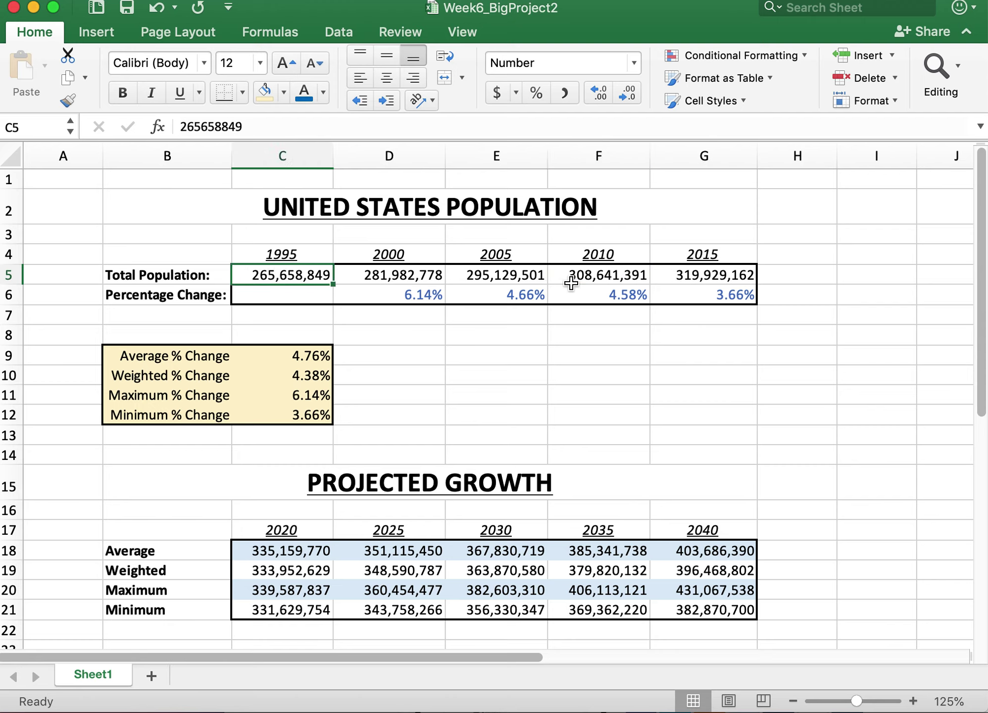
{"action": "left_click", "coordinate": [694, 274]}
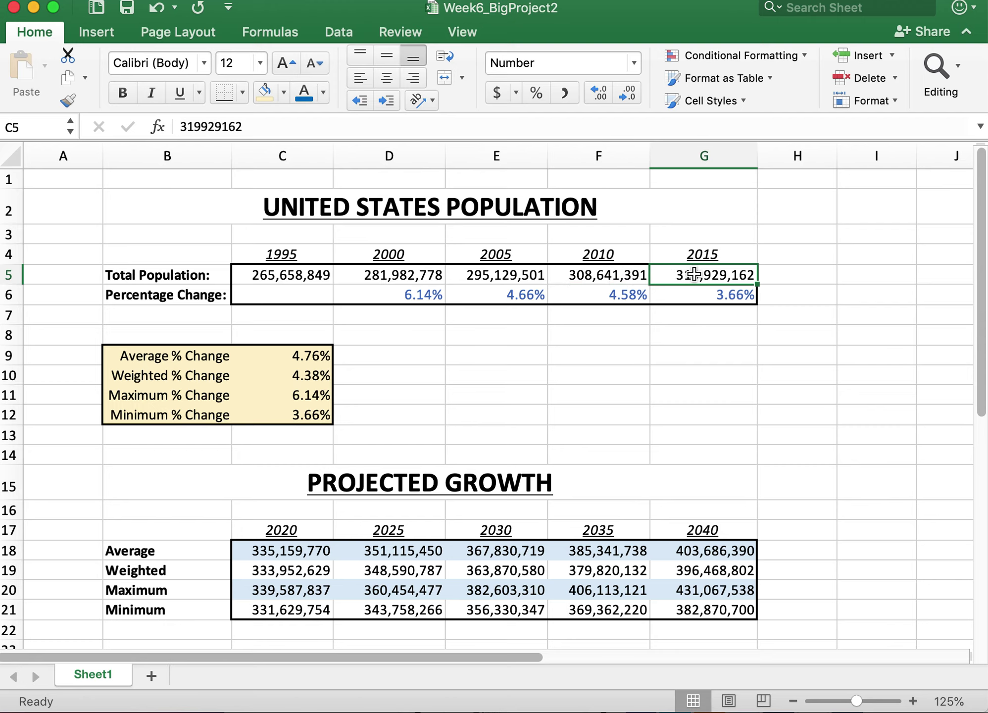
{"action": "left_click", "coordinate": [609, 274]}
- Highlight the full row of five total population values and go over each year again
{"action": "left_click_drag", "start_coordinate": [745, 273], "coordinate": [297, 273]}
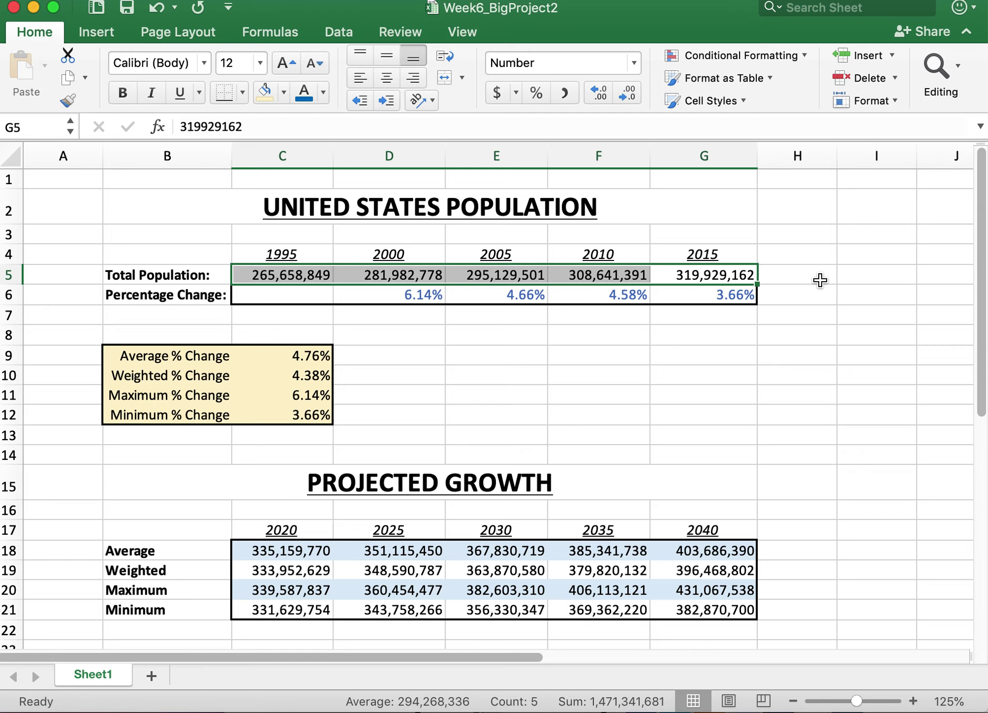
{"action": "left_click", "coordinate": [819, 280]}
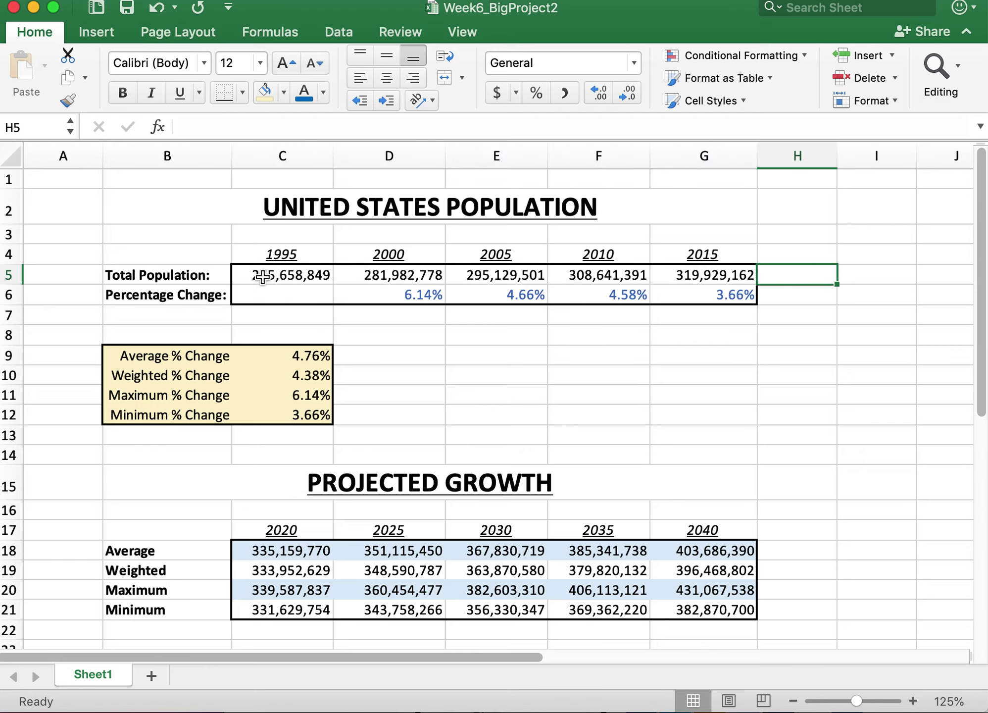
{"action": "left_click_drag", "start_coordinate": [265, 277], "coordinate": [697, 274]}
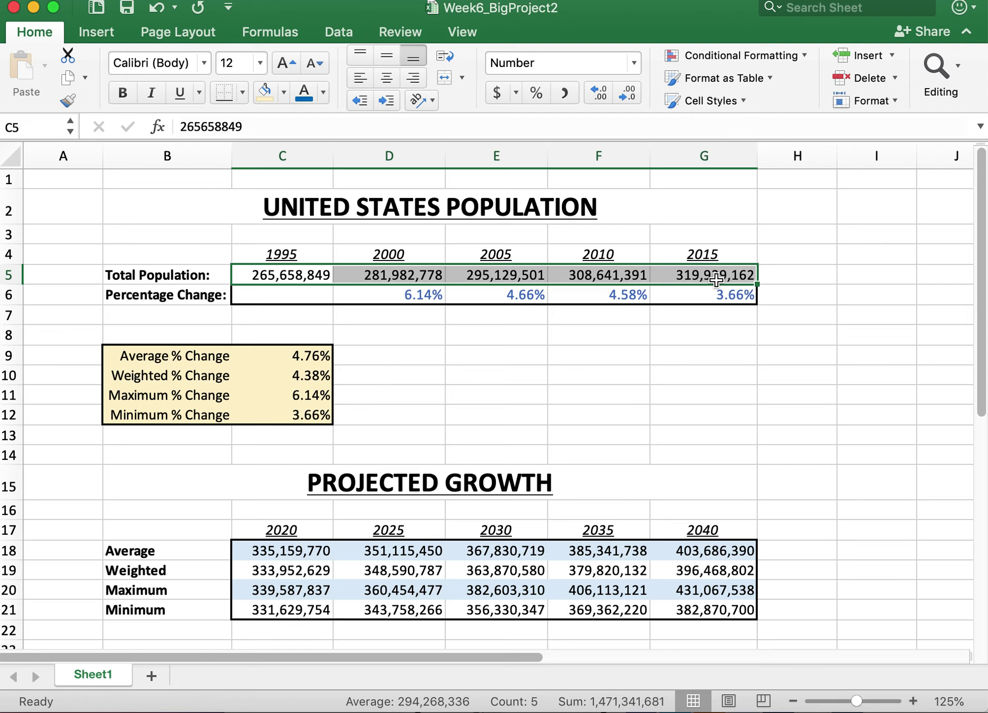
{"action": "left_click", "coordinate": [845, 401]}
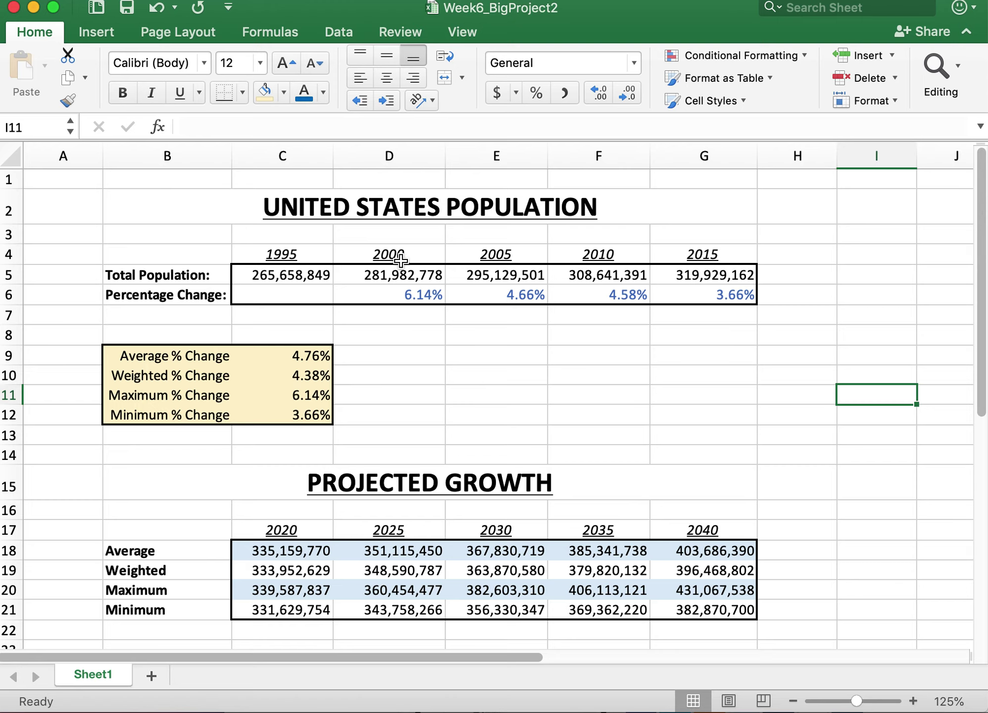
{"action": "left_click", "coordinate": [277, 268]}
{"action": "left_click", "coordinate": [381, 272]}
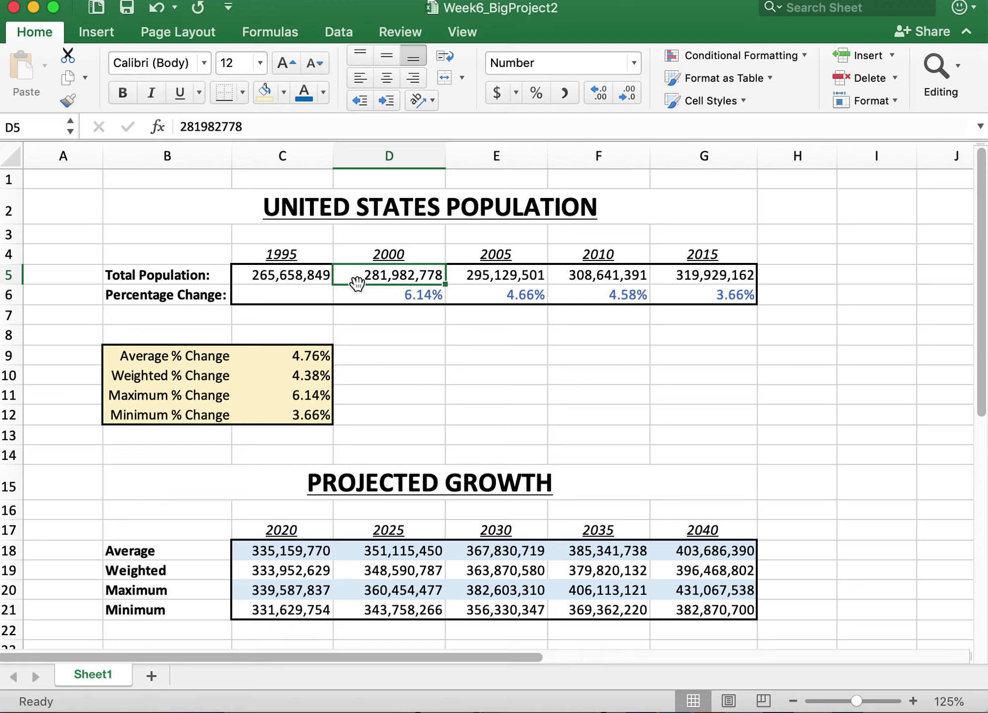
{"action": "left_click", "coordinate": [524, 274]}
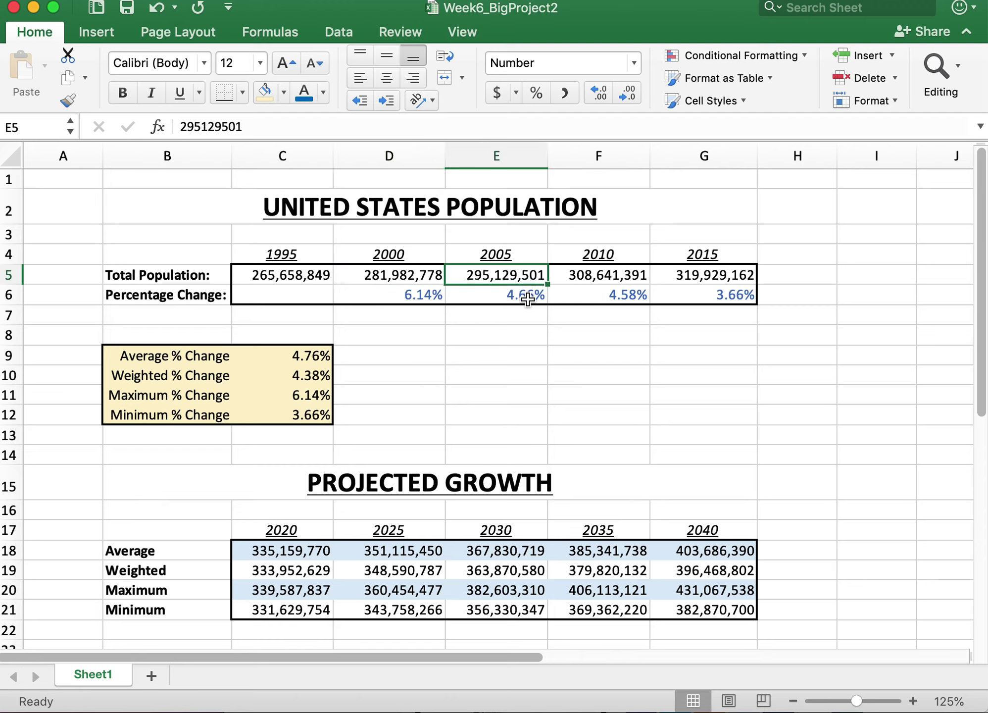
{"action": "left_click", "coordinate": [641, 277]}
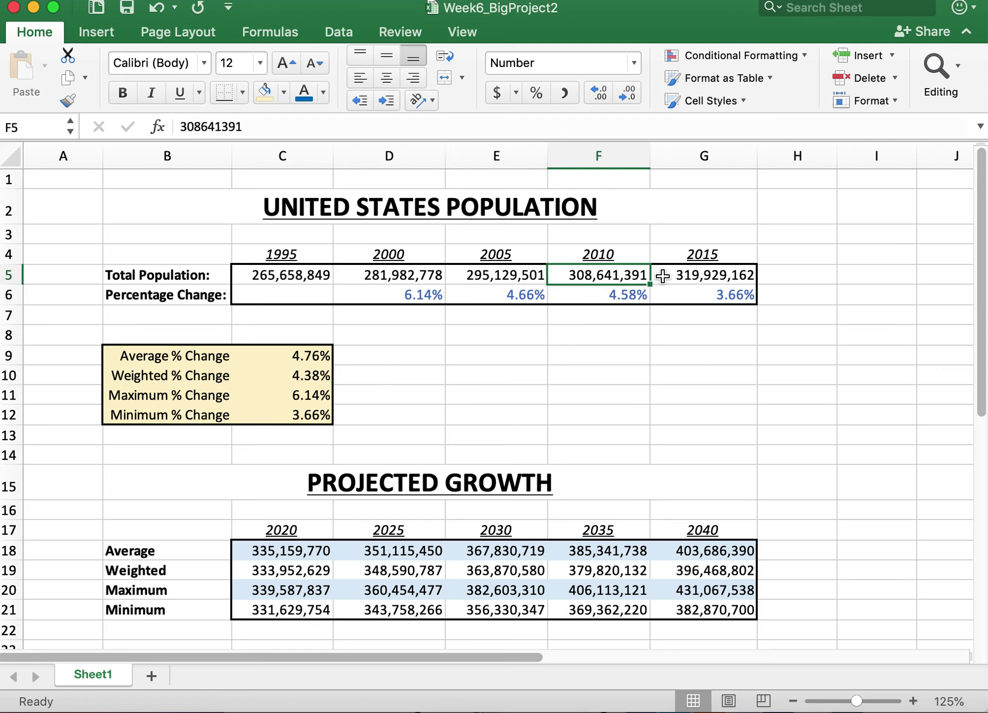
{"action": "left_click", "coordinate": [720, 278]}
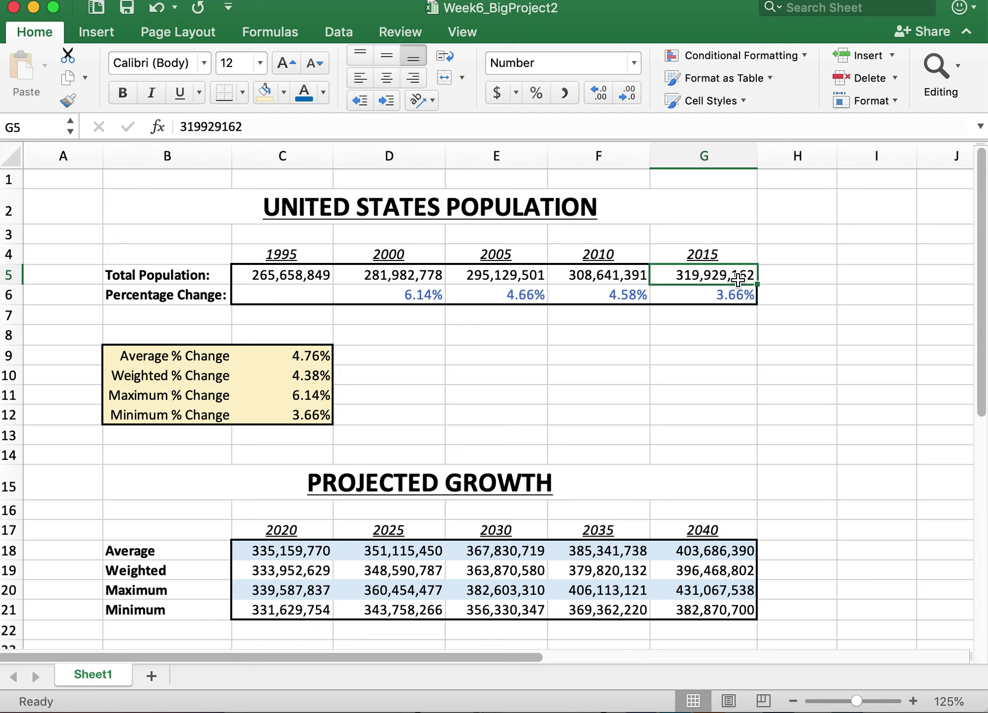
{"action": "left_click", "coordinate": [692, 348]}
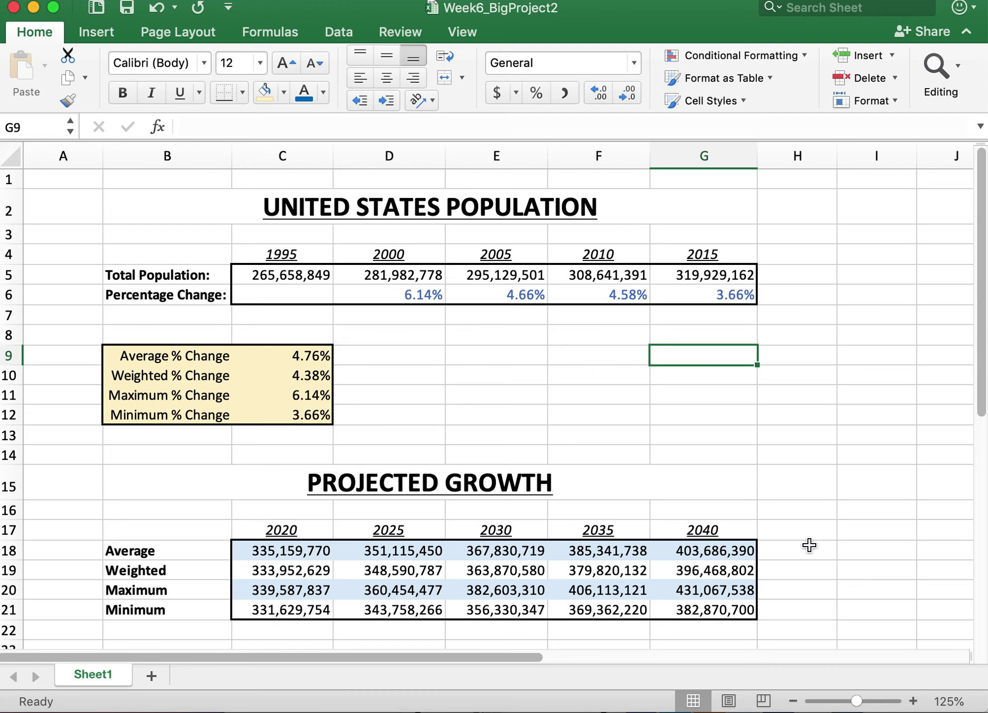
- Compare the Average projection row with the total population values
{"action": "left_click", "coordinate": [168, 550]}
{"action": "left_click_drag", "start_coordinate": [249, 277], "coordinate": [702, 265]}
{"action": "left_click_drag", "start_coordinate": [172, 547], "coordinate": [746, 548]}
{"action": "left_click", "coordinate": [682, 483]}
{"action": "left_click", "coordinate": [136, 574]}
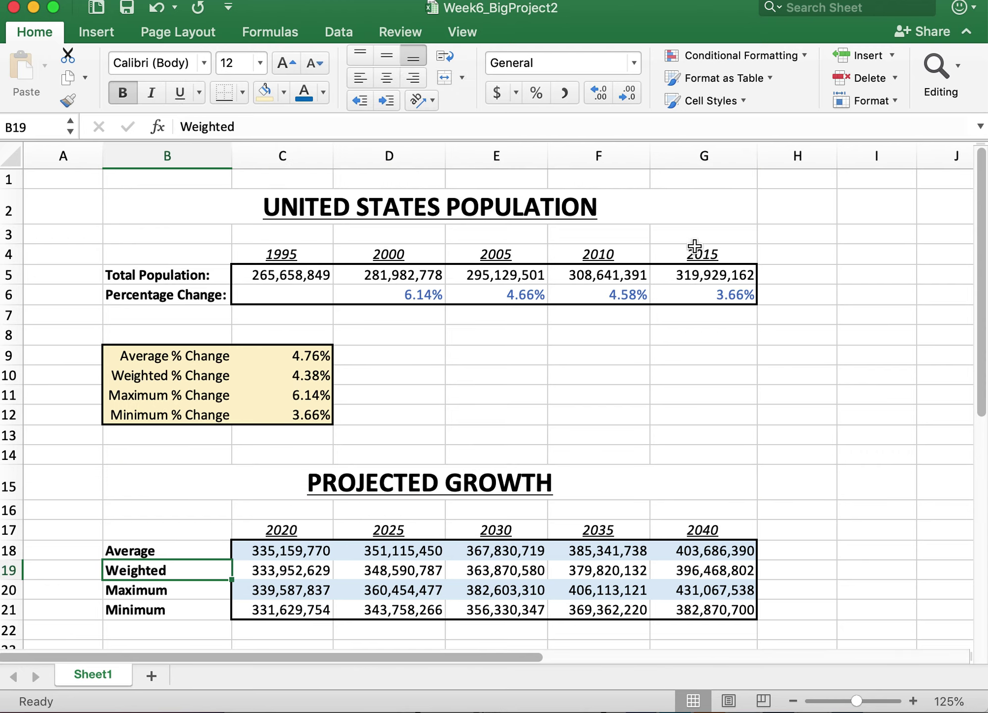
- Revisit the population values from 2015 back to 1995 and the percentage change row
{"action": "left_click", "coordinate": [712, 274]}
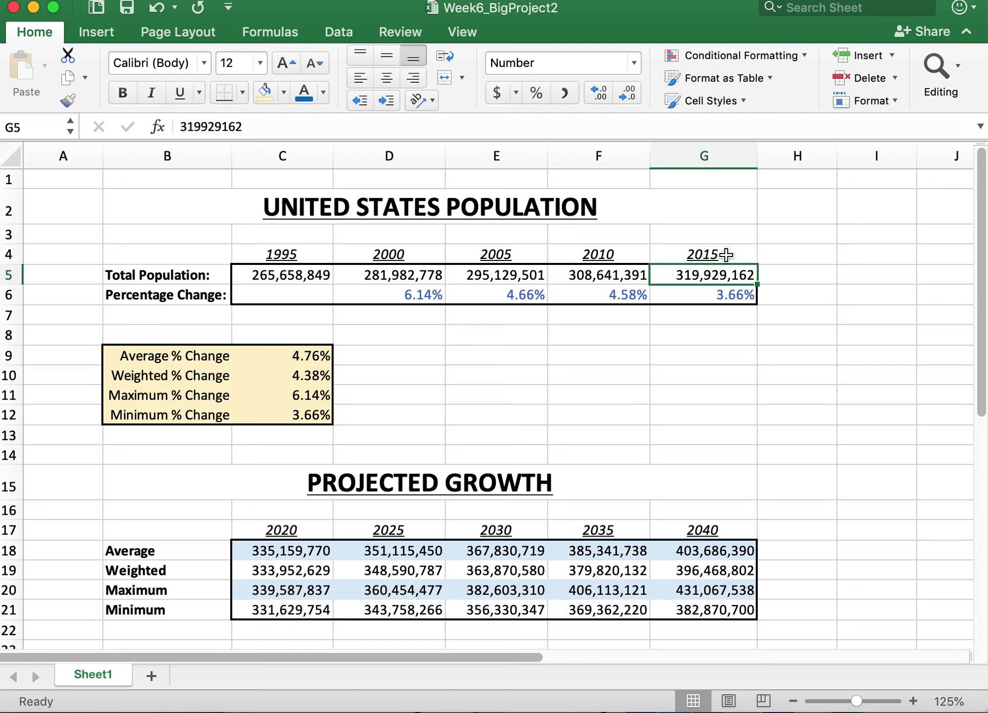
{"action": "left_click", "coordinate": [613, 272]}
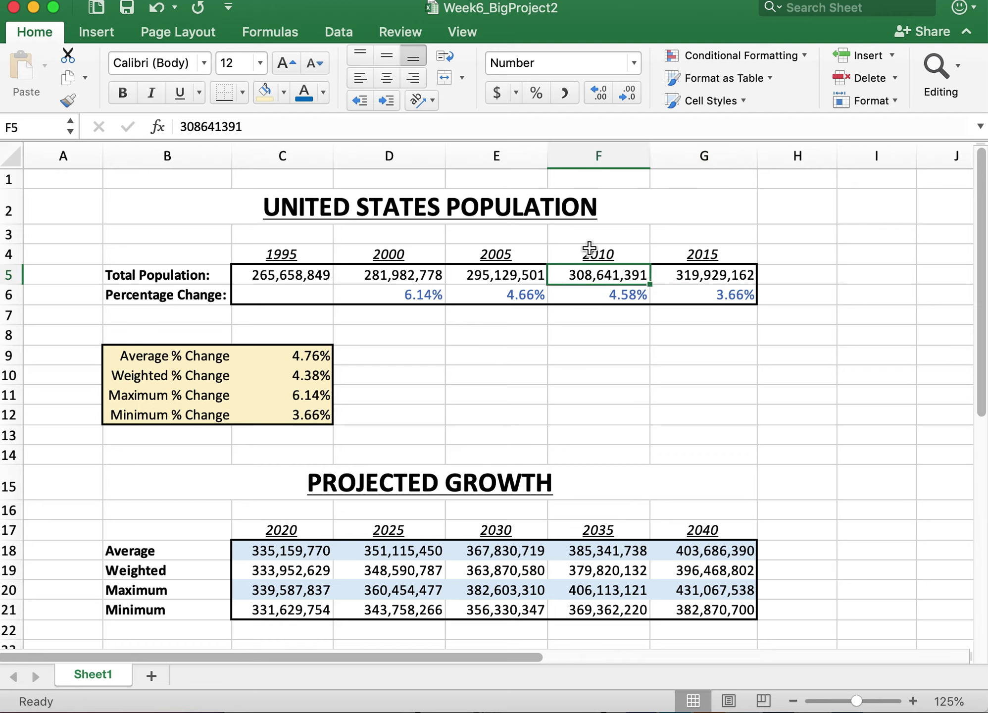
{"action": "left_click", "coordinate": [513, 275]}
{"action": "left_click", "coordinate": [423, 266]}
{"action": "left_click", "coordinate": [305, 272]}
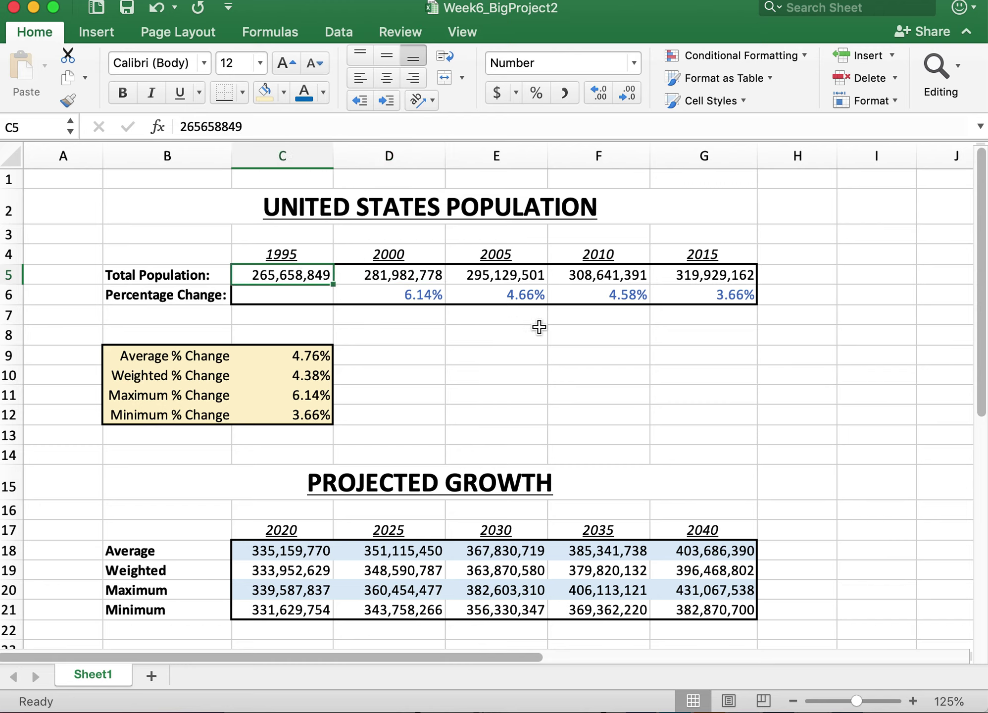
{"action": "left_click", "coordinate": [711, 321]}
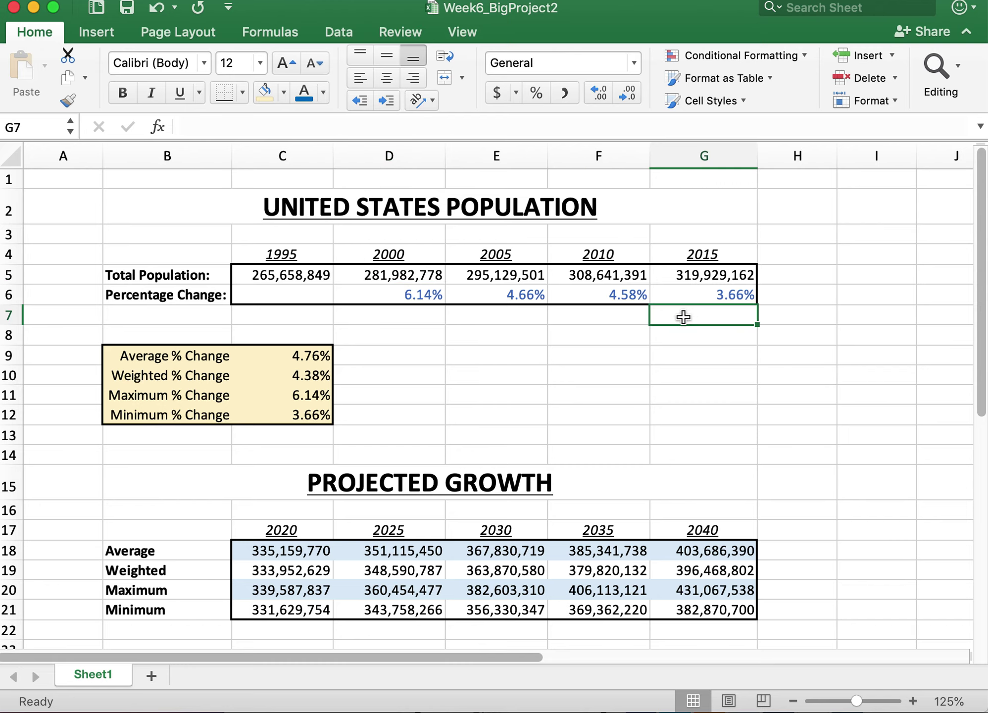
{"action": "left_click", "coordinate": [609, 319]}
{"action": "left_click", "coordinate": [390, 320]}
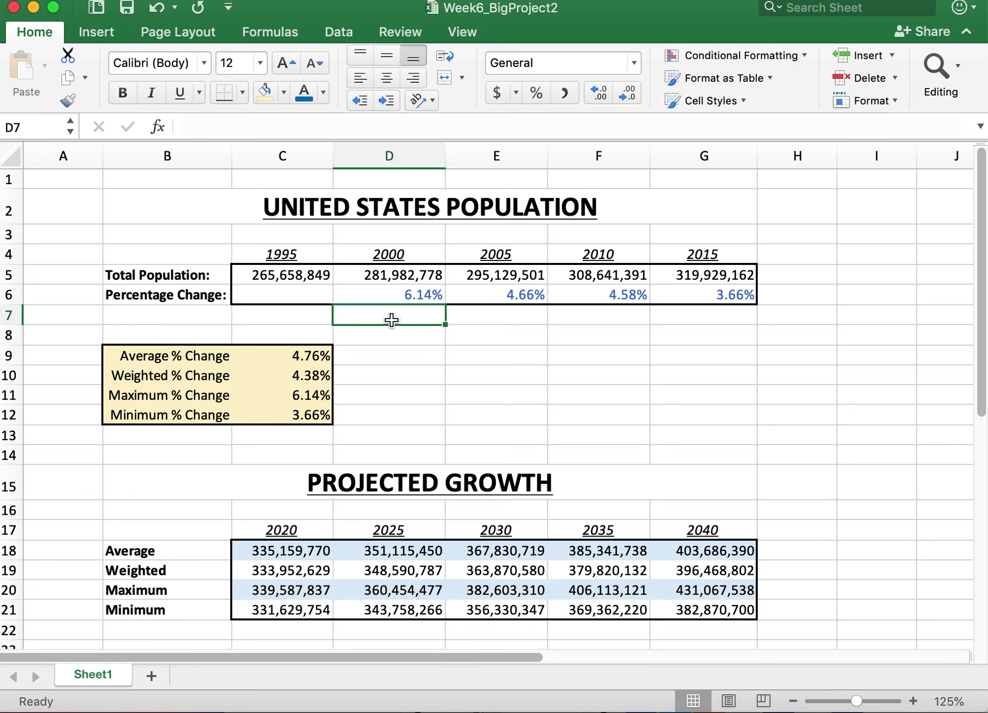
{"action": "left_click", "coordinate": [286, 321]}
{"action": "left_click", "coordinate": [401, 373]}
- Check the Weighted projection row, the Maximum % Change value and the Maximum 2020 projection
{"action": "left_click", "coordinate": [146, 570]}
{"action": "left_click_drag", "start_coordinate": [146, 570], "coordinate": [765, 574]}
{"action": "left_click", "coordinate": [846, 512]}
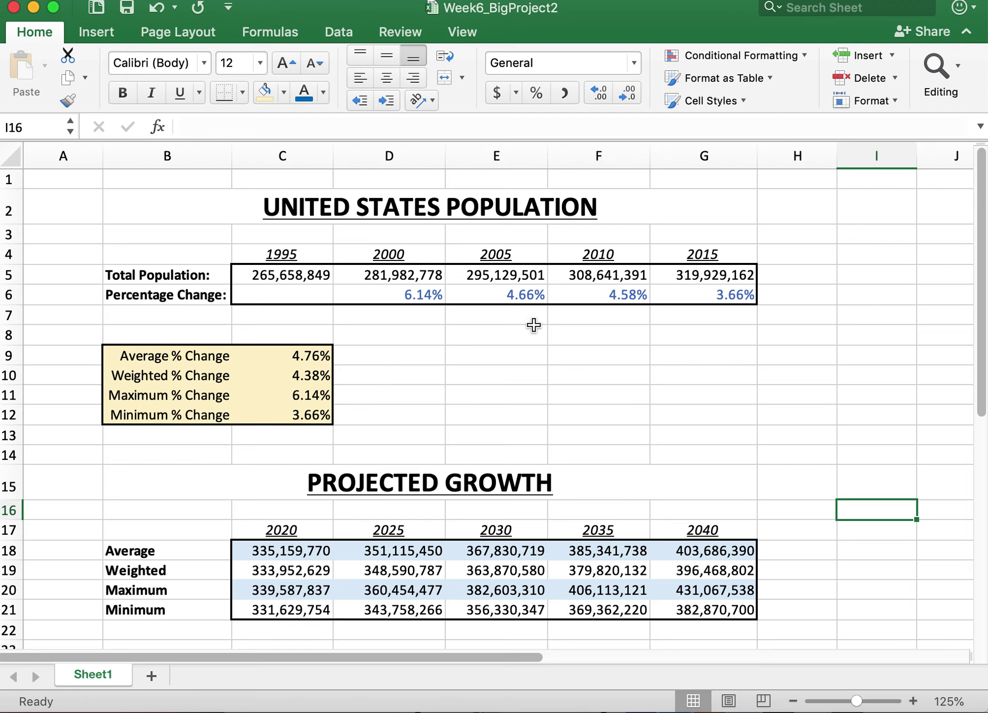
{"action": "mouse_move", "coordinate": [370, 399]}
{"action": "left_mouse_down"}
{"action": "mouse_move", "coordinate": [295, 401]}
{"action": "mouse_move", "coordinate": [382, 399]}
{"action": "left_mouse_up"}
{"action": "left_click_drag", "start_coordinate": [168, 592], "coordinate": [138, 593]}
- Check the Minimum projection row and the projected growth table's values
{"action": "left_click", "coordinate": [147, 609]}
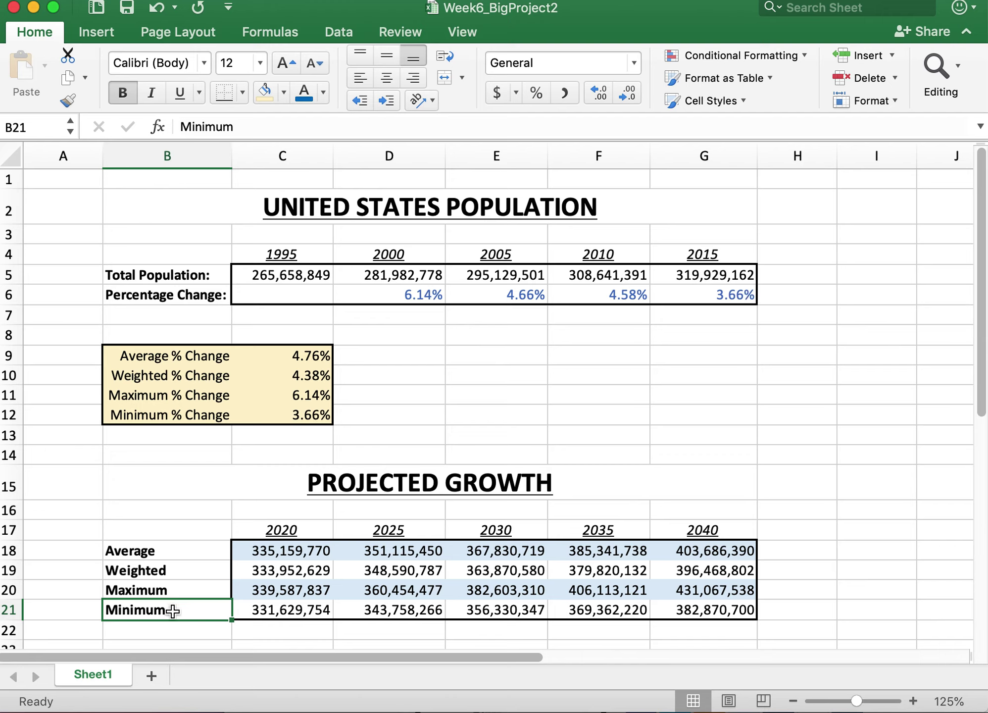
{"action": "left_click_drag", "start_coordinate": [172, 610], "coordinate": [792, 611]}
{"action": "left_click", "coordinate": [795, 467]}
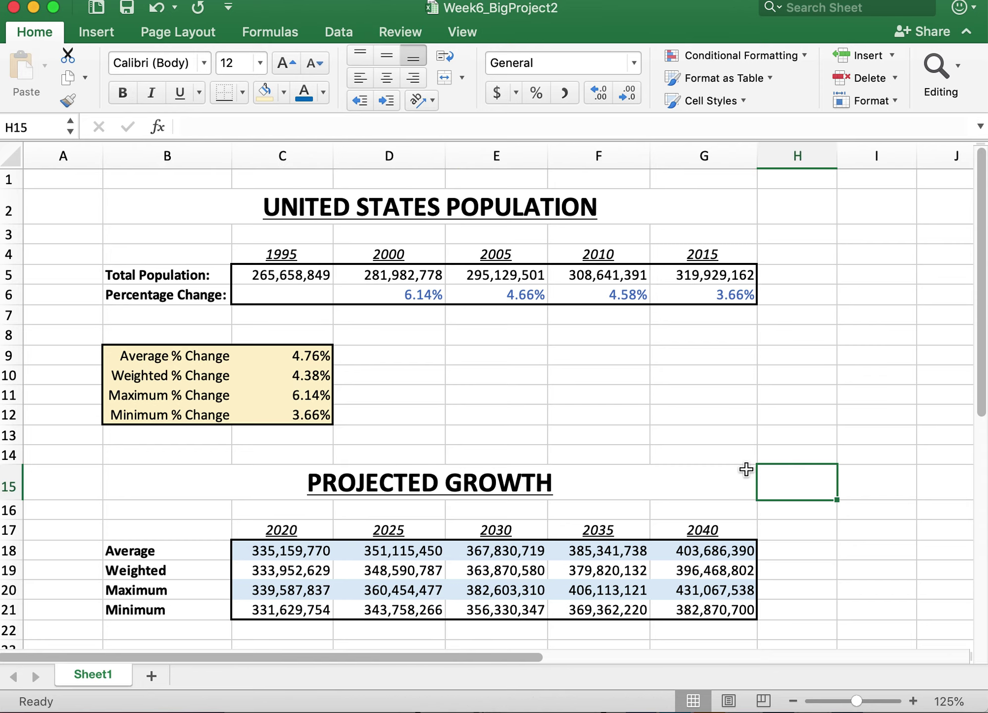
{"action": "left_click_drag", "start_coordinate": [229, 523], "coordinate": [266, 556]}
{"action": "left_click", "coordinate": [768, 627]}
{"action": "left_click", "coordinate": [721, 629]}
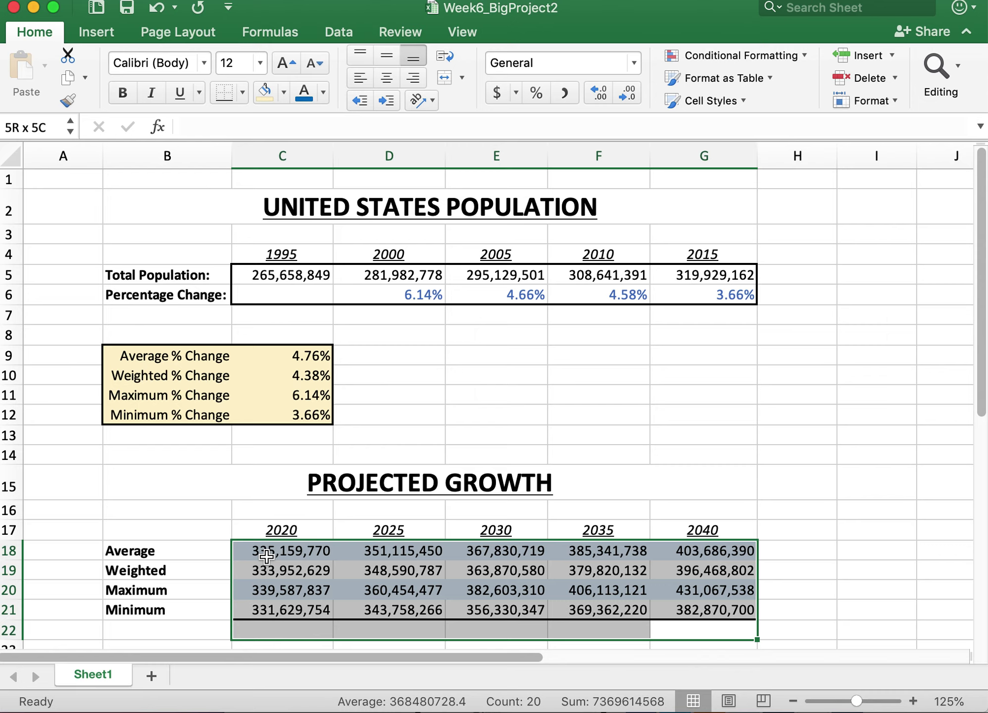
{"action": "left_click_drag", "start_coordinate": [266, 556], "coordinate": [712, 630]}
- Change the 2015 population in G5 to 9,929,162 to test recalculation
{"action": "double_click", "coordinate": [703, 274]}
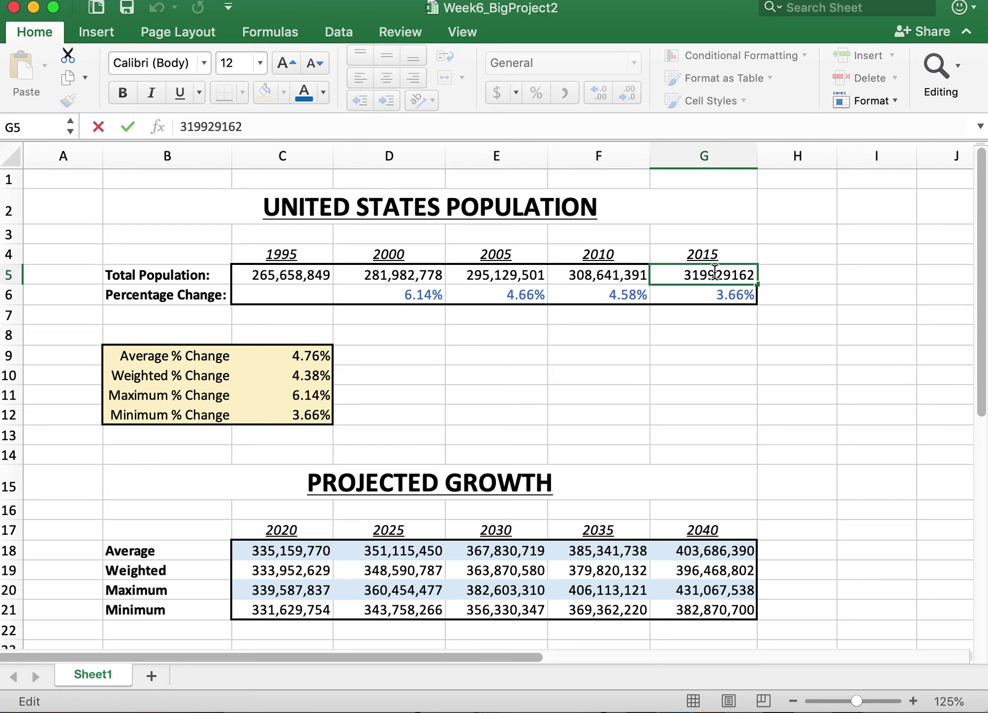
{"action": "key", "text": "BackSpace"}
{"action": "key", "text": "BackSpace"}
{"action": "key", "text": "shift+Return"}
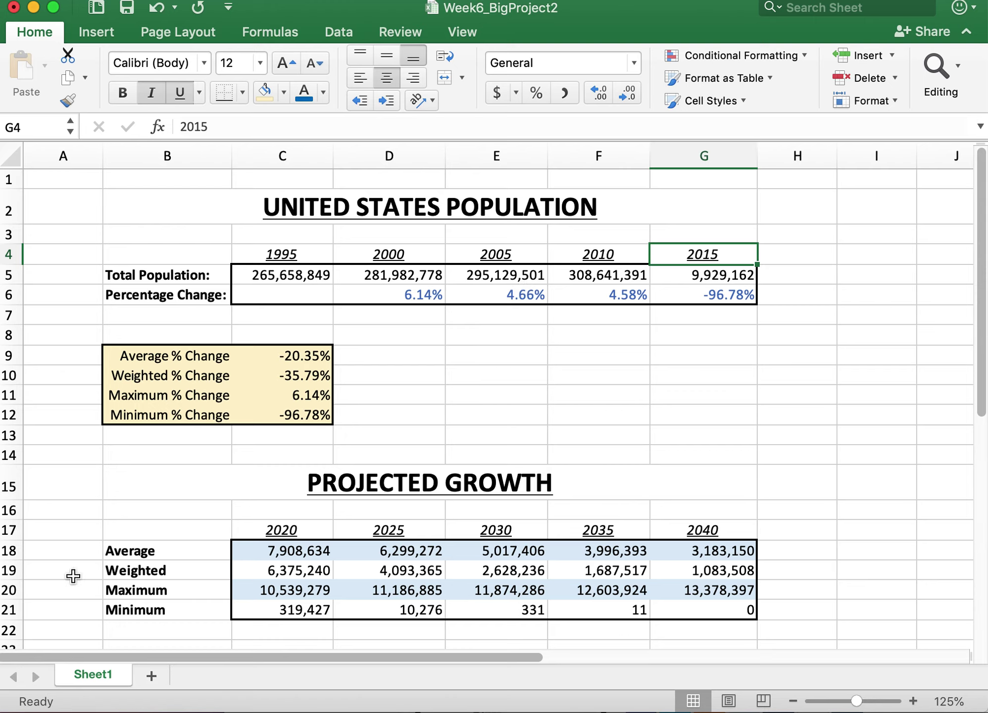
- Review the yearly population values in row 5 after the change
{"action": "left_click_drag", "start_coordinate": [362, 346], "coordinate": [267, 434]}
{"action": "left_click", "coordinate": [189, 458]}
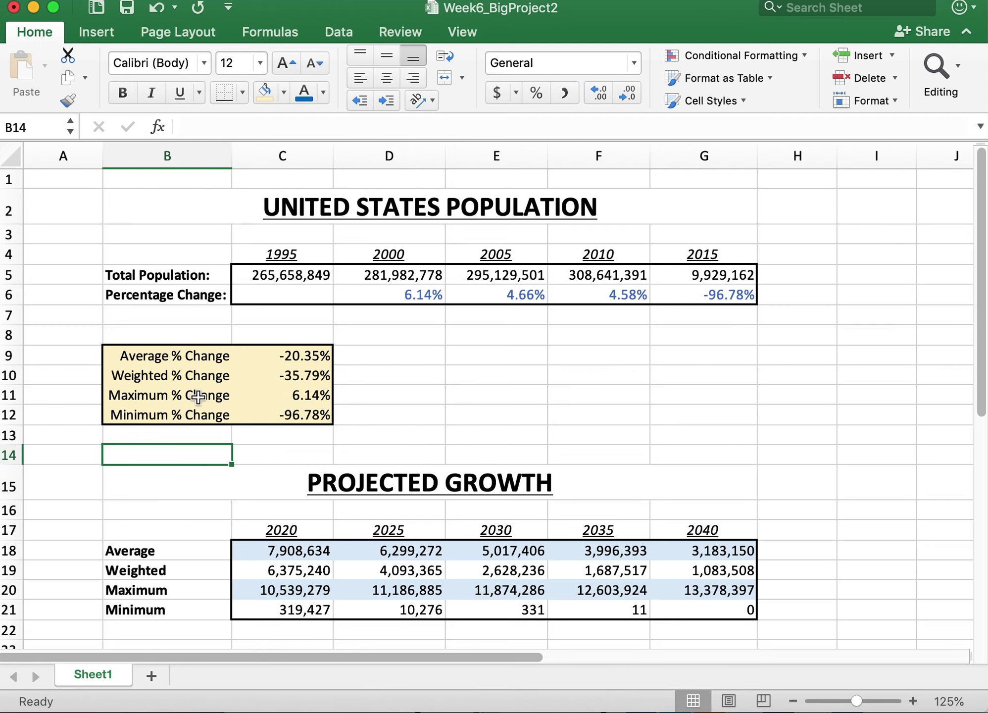
{"action": "left_click", "coordinate": [276, 275]}
{"action": "left_click", "coordinate": [386, 272]}
{"action": "left_click", "coordinate": [539, 274]}
{"action": "left_click", "coordinate": [621, 274]}
- Check the recalculated population figures, percentage change row and projected growth table
{"action": "mouse_move", "coordinate": [696, 276]}
{"action": "left_mouse_down"}
{"action": "mouse_move", "coordinate": [302, 283]}
{"action": "mouse_move", "coordinate": [306, 297]}
{"action": "mouse_move", "coordinate": [702, 293]}
{"action": "left_mouse_up"}
{"action": "left_click_drag", "start_coordinate": [404, 453], "coordinate": [282, 343]}
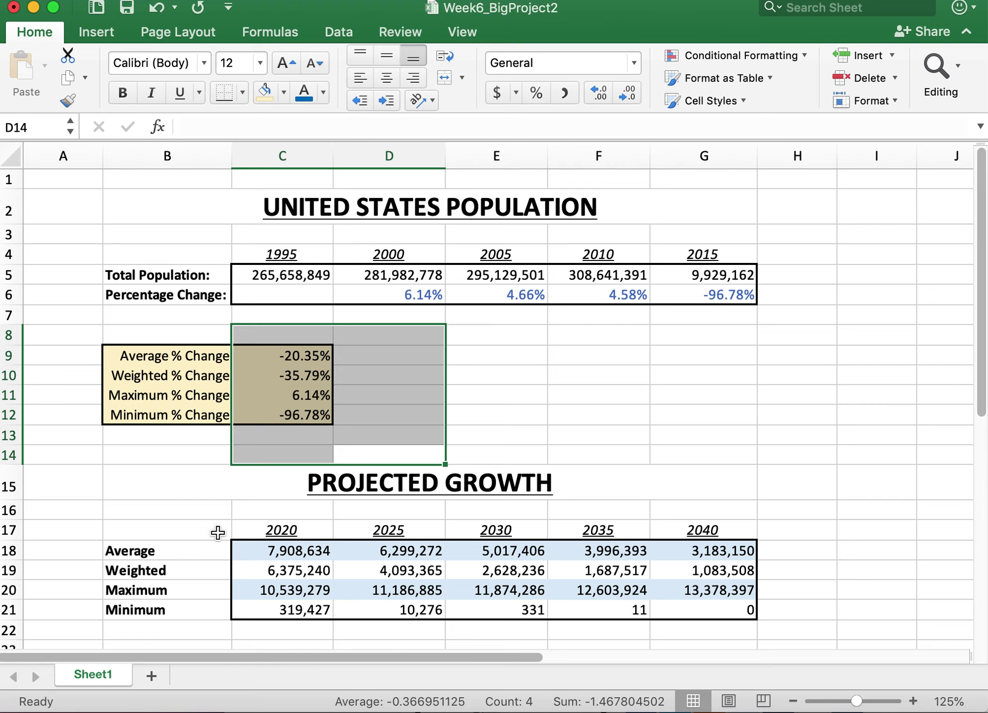
{"action": "left_click_drag", "start_coordinate": [216, 532], "coordinate": [744, 612]}
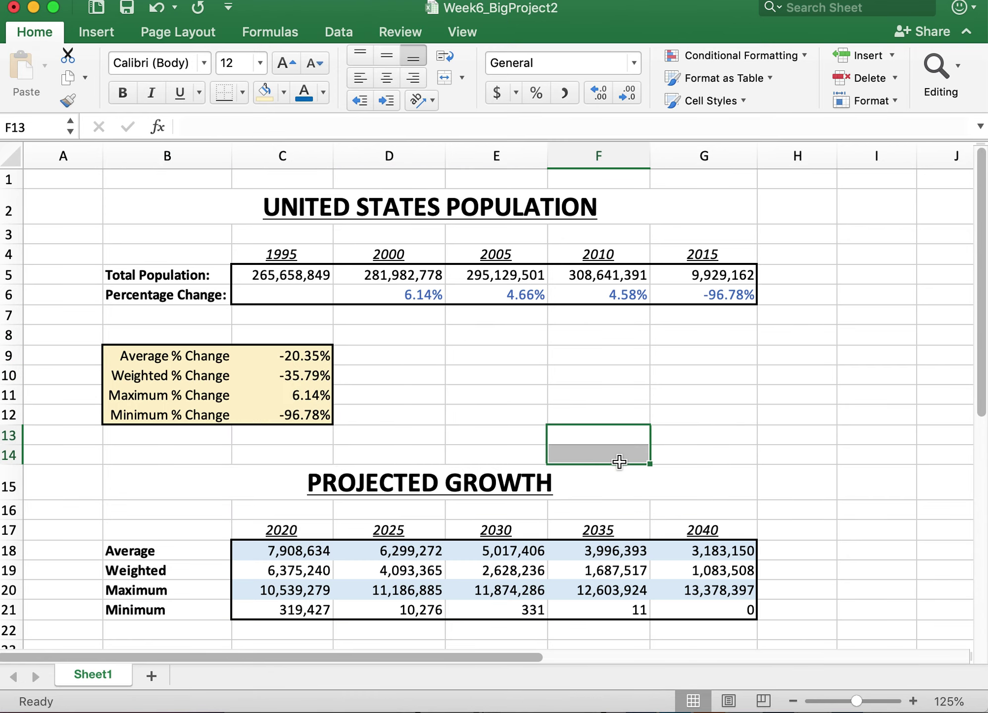
{"action": "left_click", "coordinate": [759, 384]}
{"action": "key", "text": "super+z"}
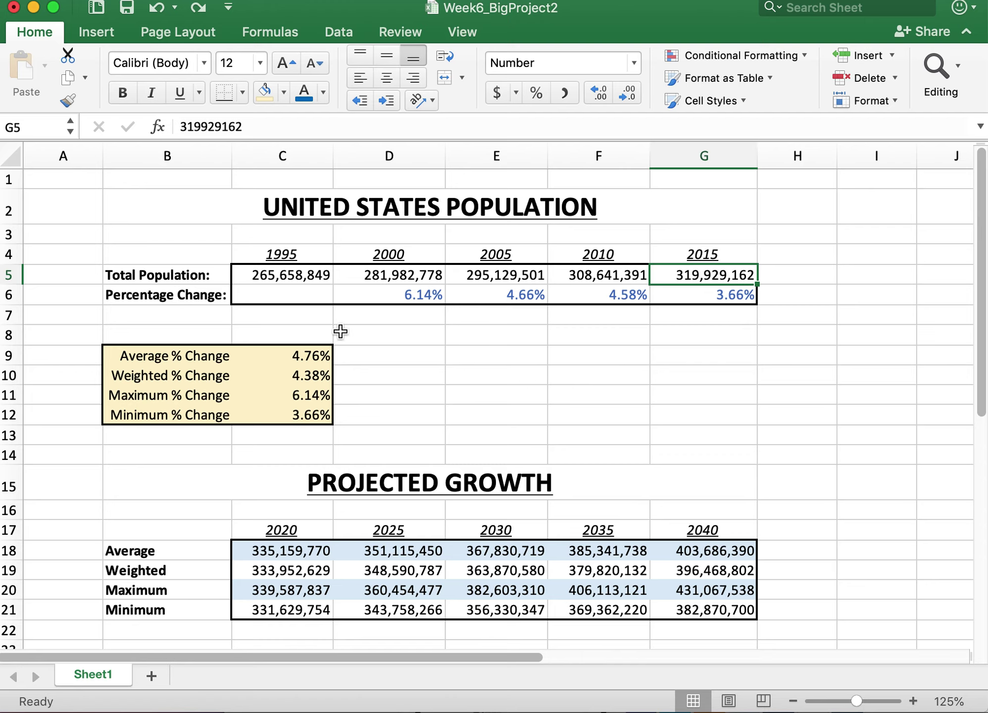
{"action": "left_click", "coordinate": [493, 338]}
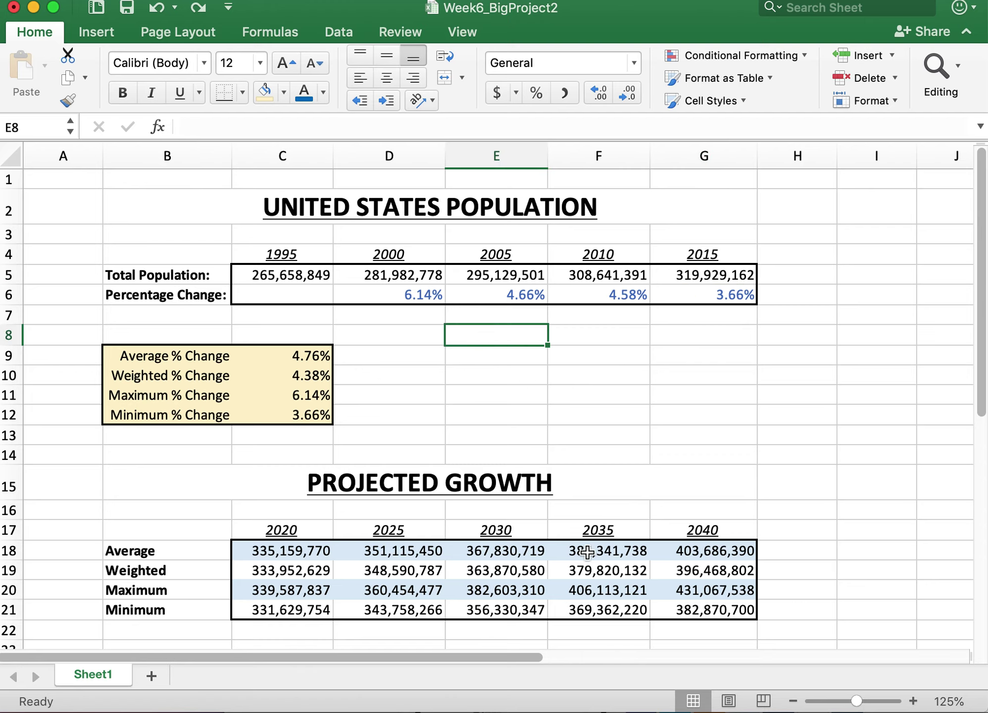
{"action": "left_click", "coordinate": [285, 526]}
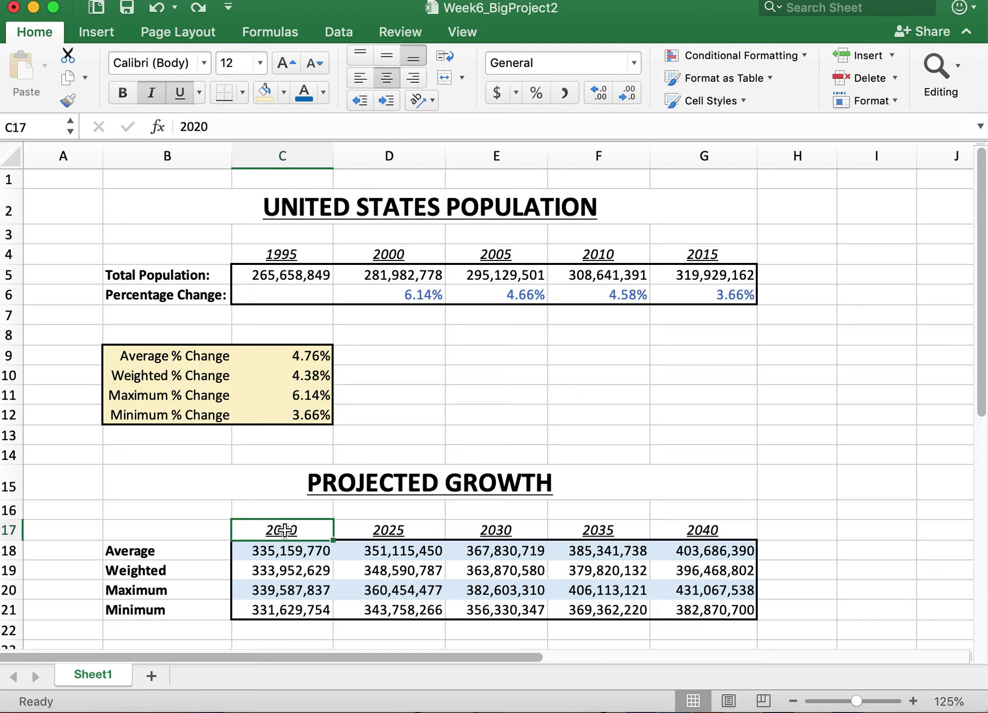
{"action": "scroll", "coordinate": [770, 338], "scroll_direction": "down", "scroll_amount": 1}
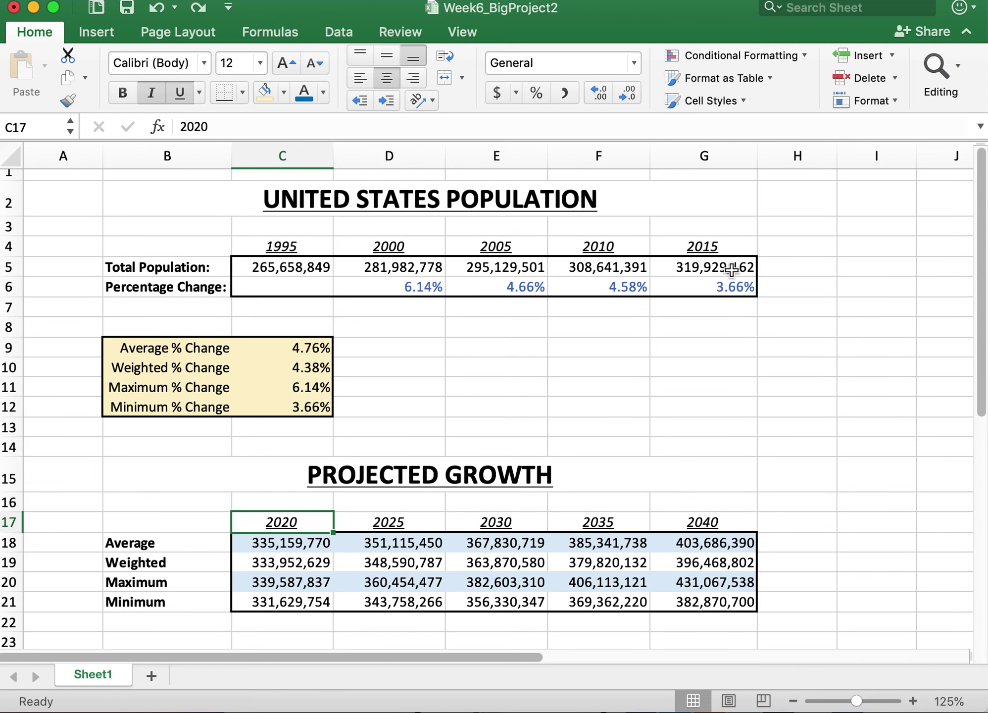
{"action": "left_click", "coordinate": [732, 269]}
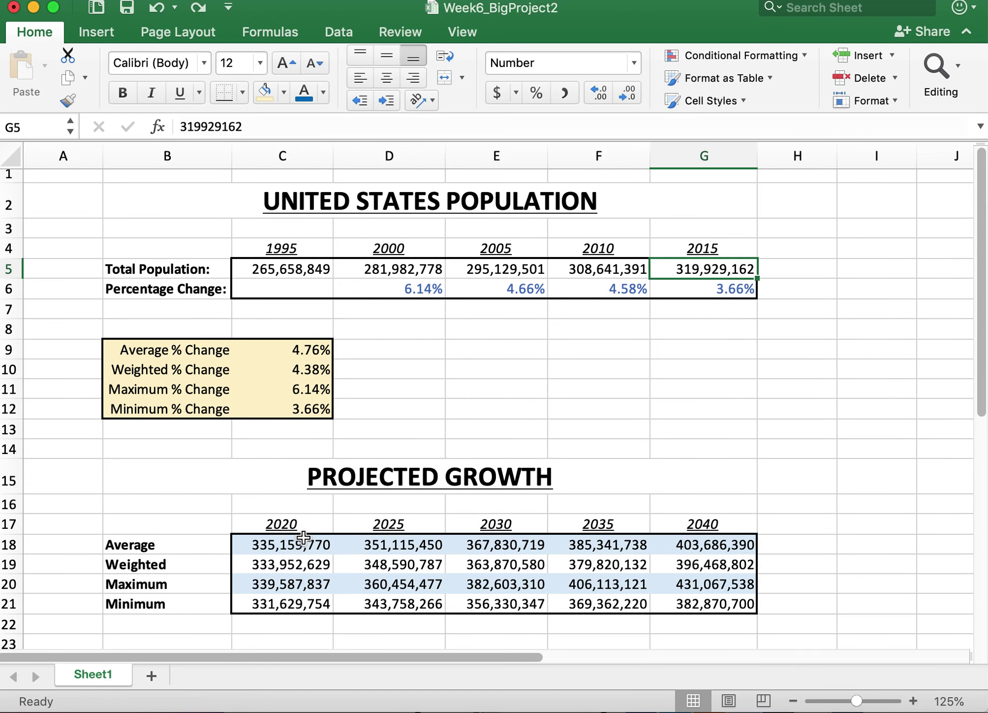
{"action": "left_click", "coordinate": [166, 567]}
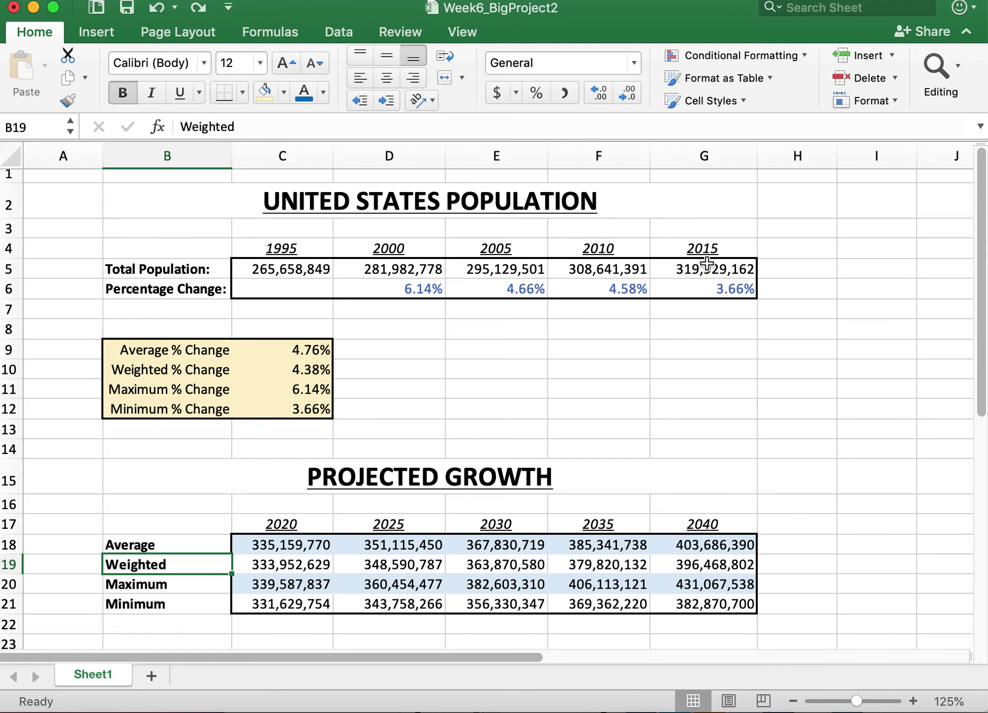
{"action": "left_click", "coordinate": [405, 525]}
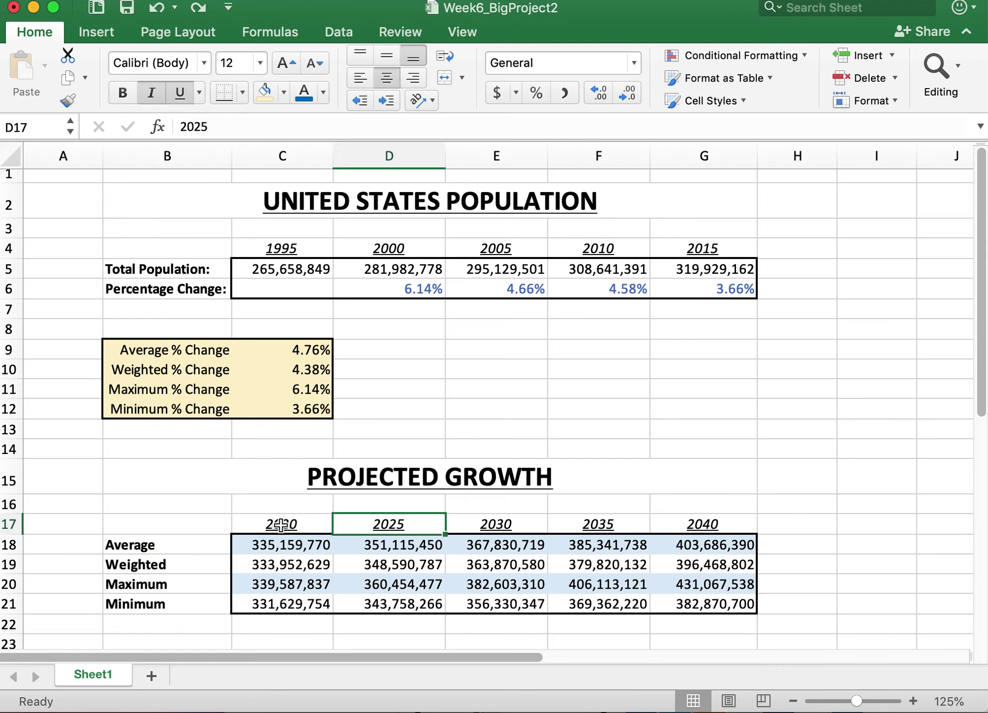
{"action": "left_click", "coordinate": [281, 524]}
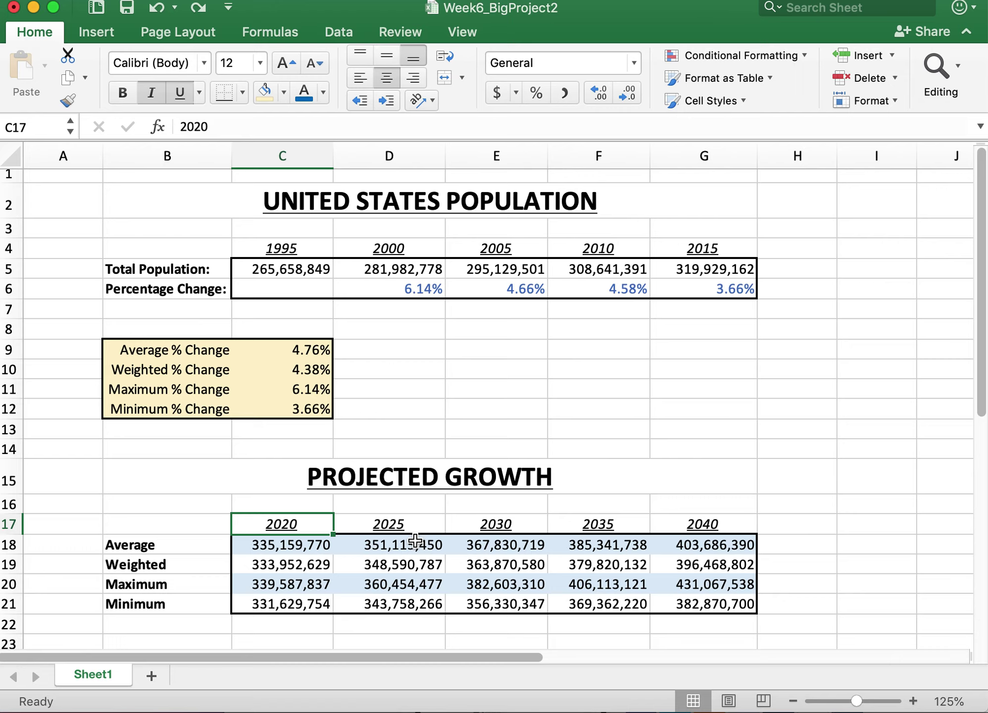
{"action": "left_click", "coordinate": [399, 523]}
{"action": "left_click", "coordinate": [511, 522]}
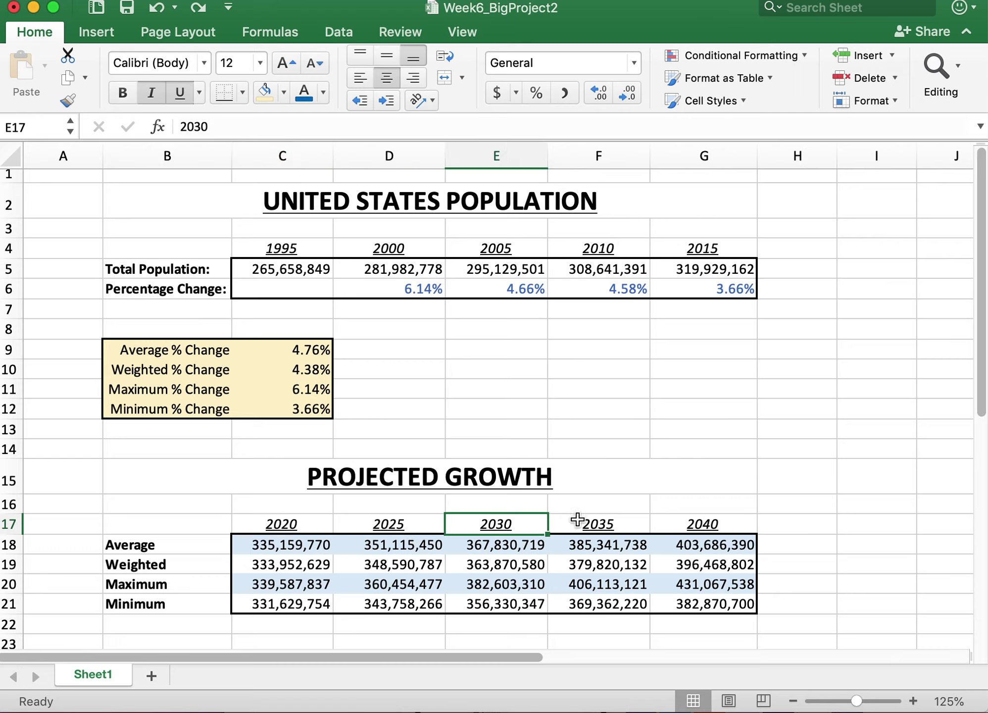
{"action": "left_click", "coordinate": [602, 523]}
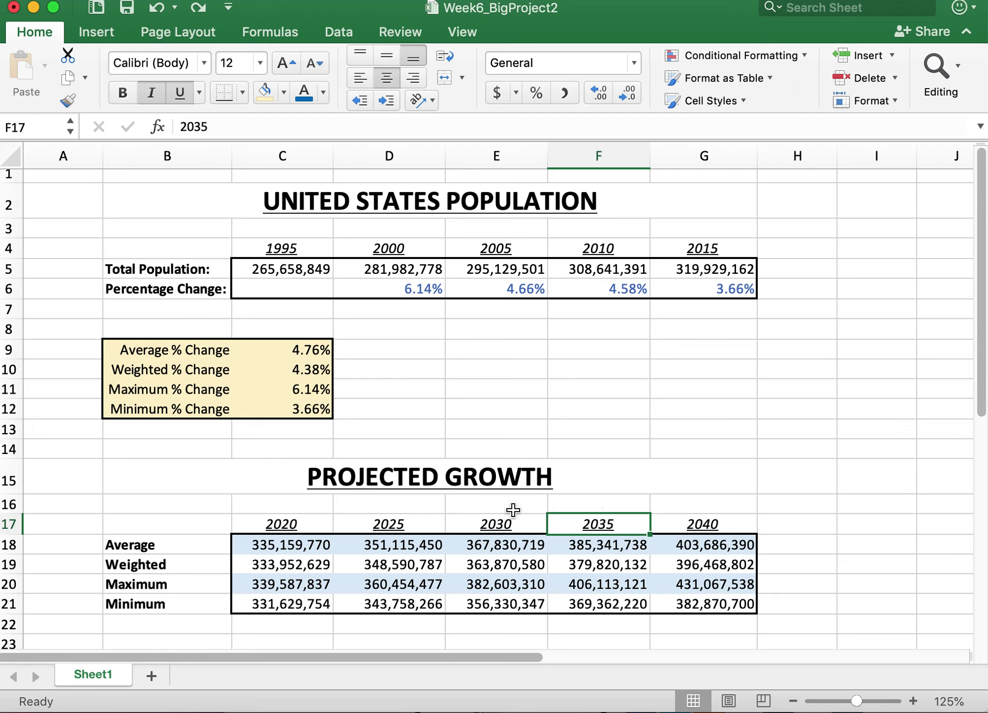
{"action": "left_click", "coordinate": [719, 522]}
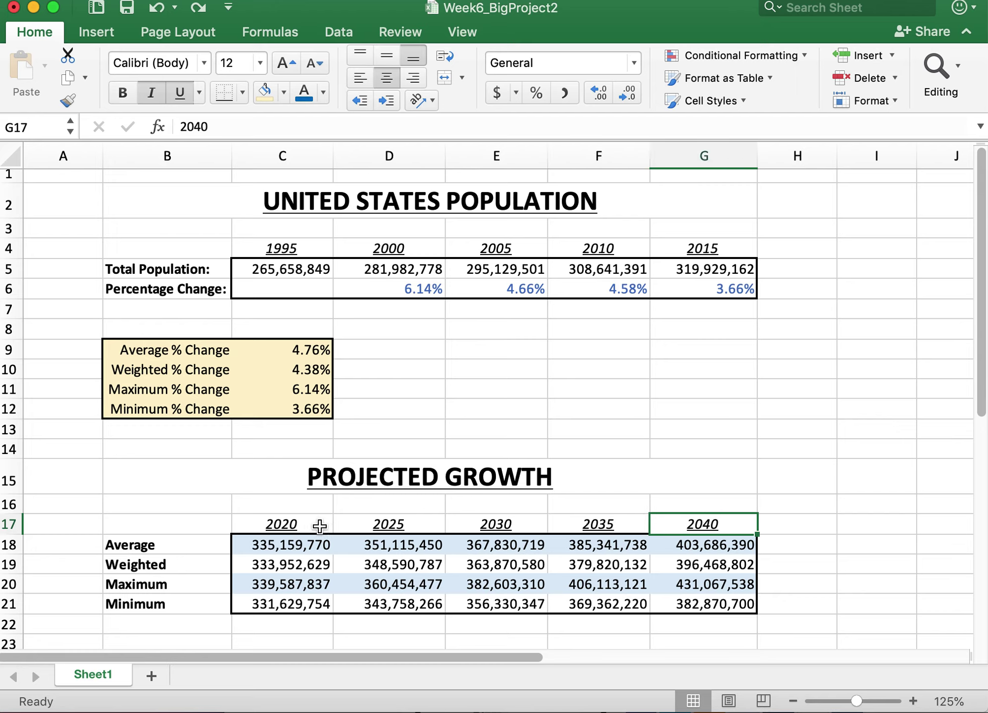
{"action": "left_click", "coordinate": [319, 526]}
{"action": "left_click", "coordinate": [372, 523]}
{"action": "left_click", "coordinate": [478, 523]}
{"action": "left_click", "coordinate": [568, 525]}
{"action": "left_click", "coordinate": [687, 528]}
{"action": "left_click", "coordinate": [140, 349]}
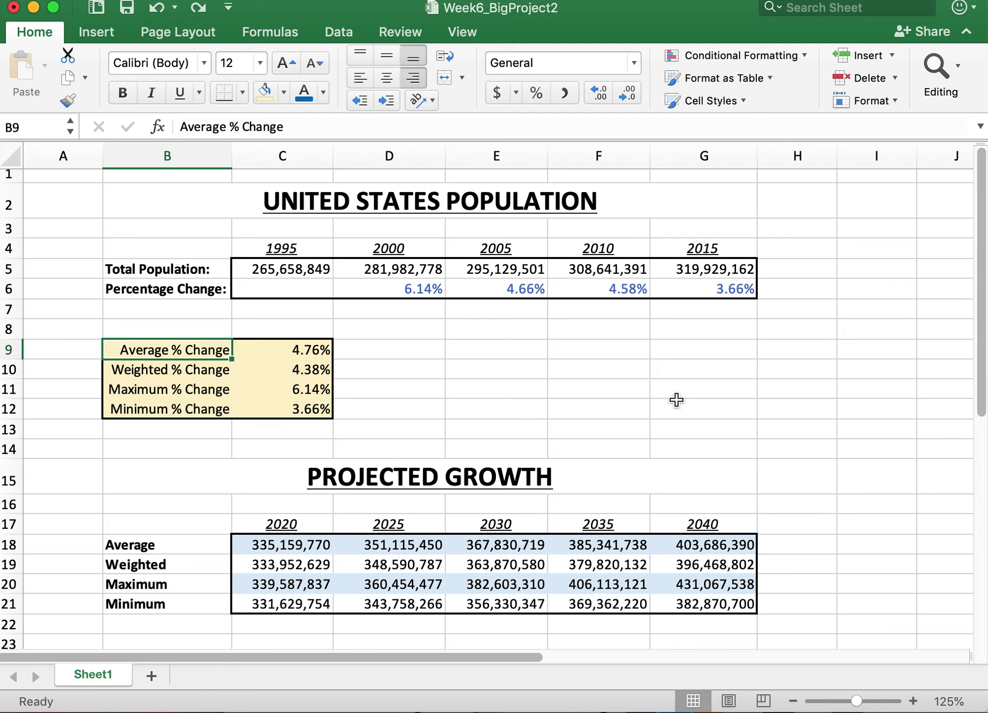
{"action": "left_click", "coordinate": [168, 565]}
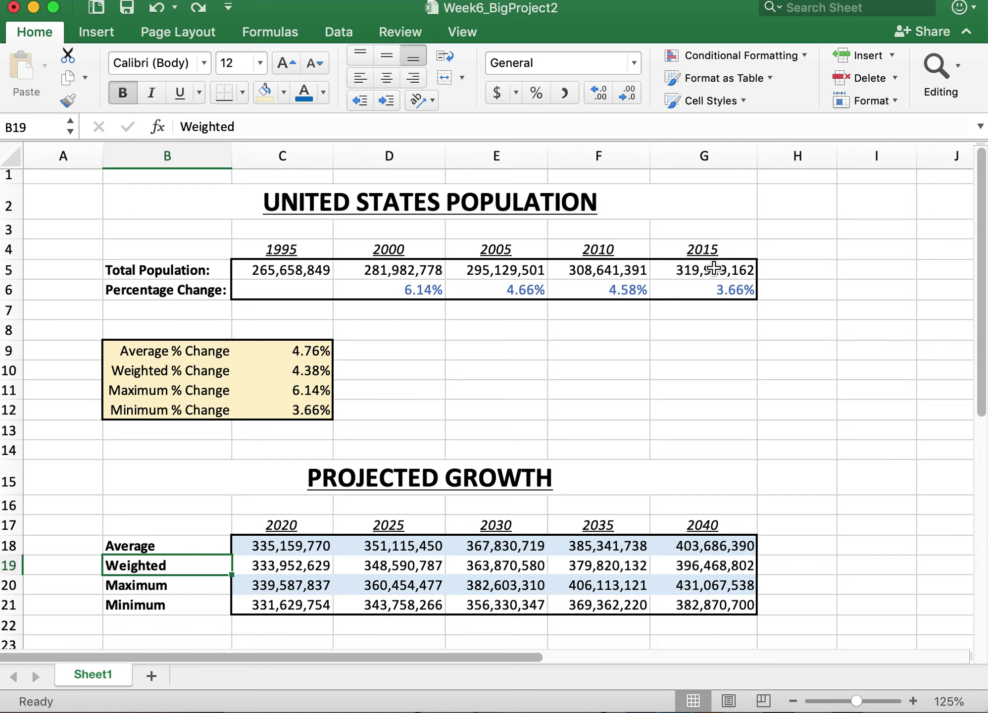
{"action": "left_click", "coordinate": [714, 268]}
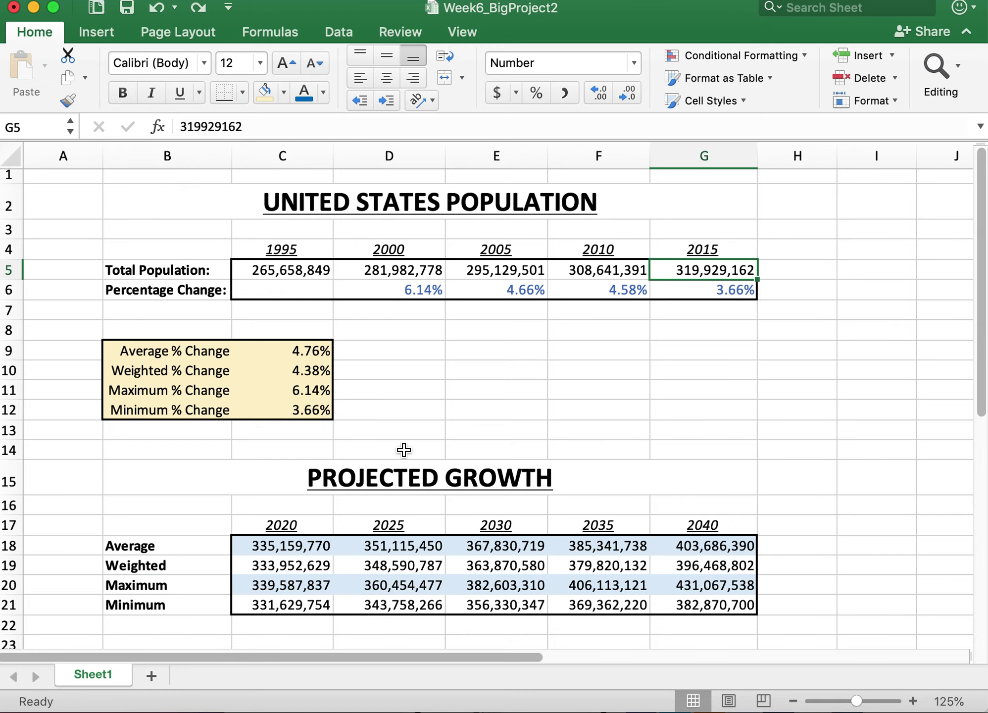
{"action": "left_click", "coordinate": [163, 565]}
{"action": "left_click", "coordinate": [281, 524]}
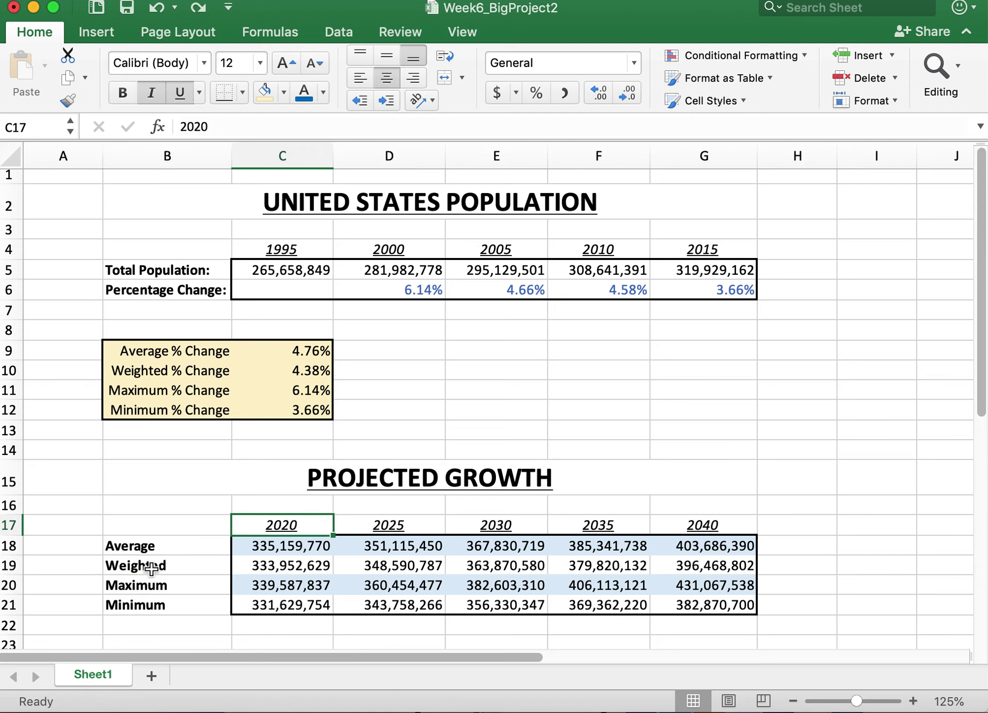
{"action": "left_click", "coordinate": [151, 569]}
{"action": "left_click", "coordinate": [402, 524]}
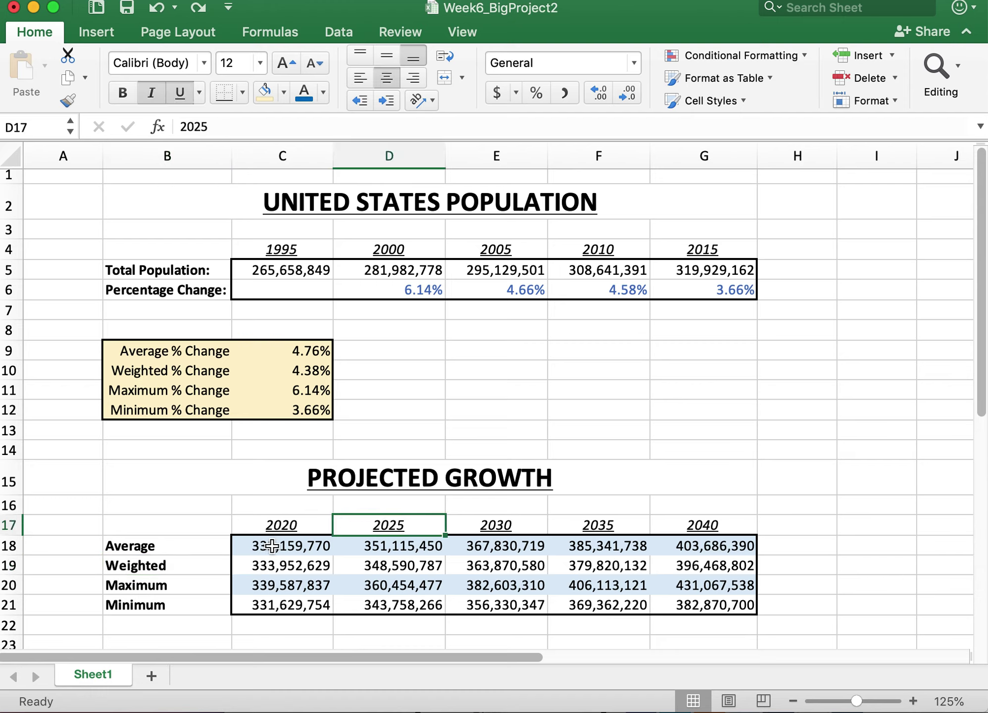
{"action": "left_click", "coordinate": [285, 524]}
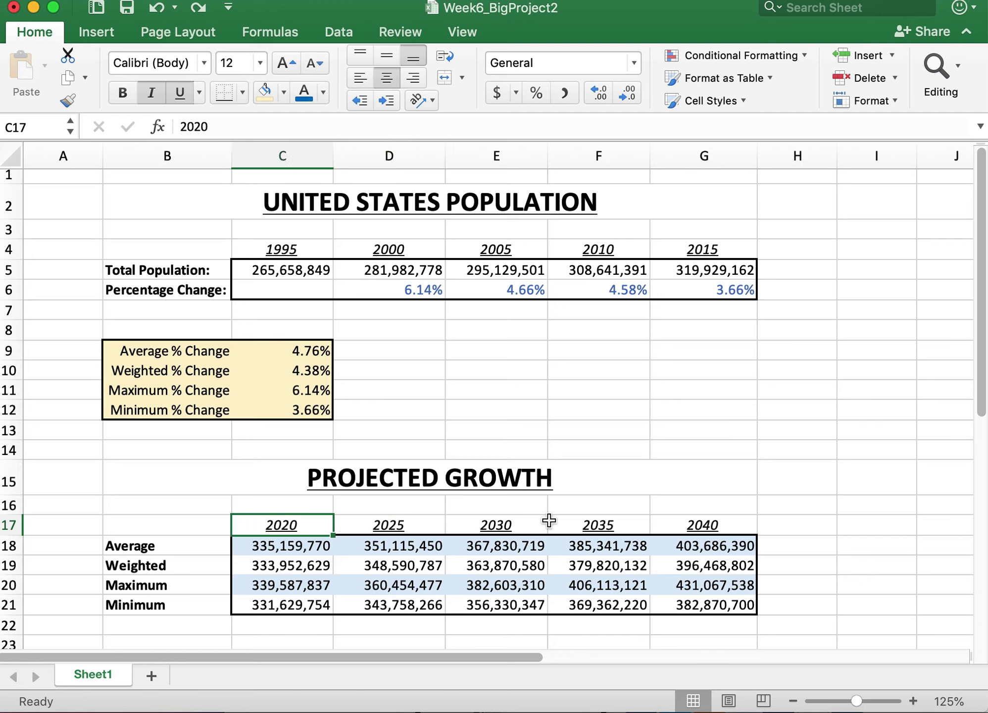
{"action": "left_click", "coordinate": [544, 520]}
{"action": "left_click", "coordinate": [405, 522]}
{"action": "left_click", "coordinate": [623, 523]}
{"action": "left_click", "coordinate": [521, 520]}
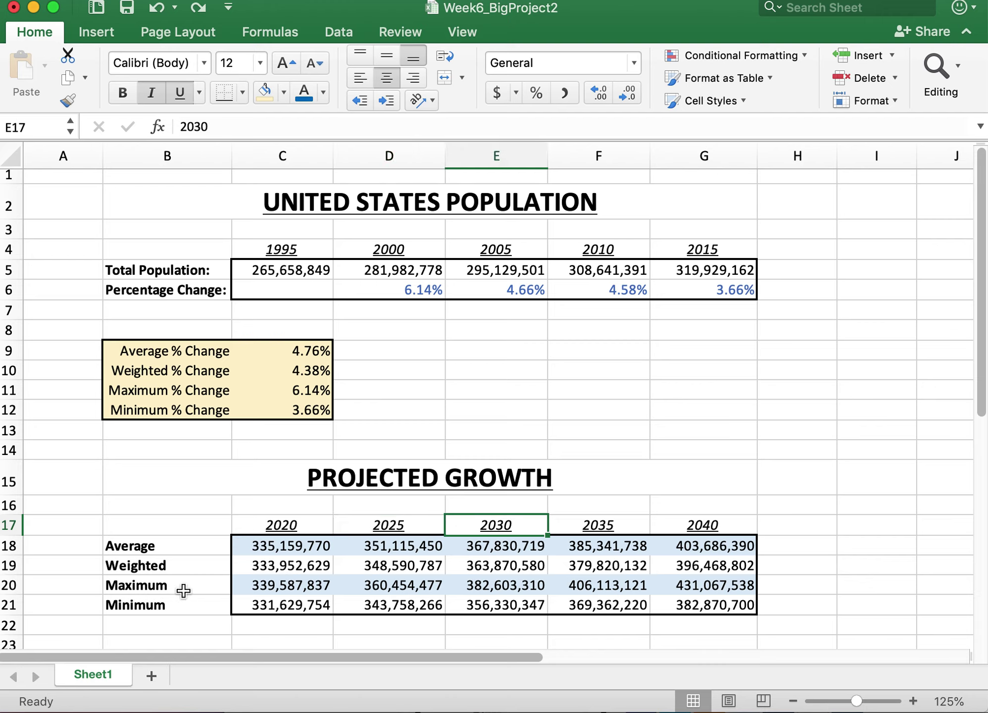
{"action": "left_click", "coordinate": [183, 590]}
{"action": "left_click", "coordinate": [191, 604]}
{"action": "left_click", "coordinate": [814, 478]}
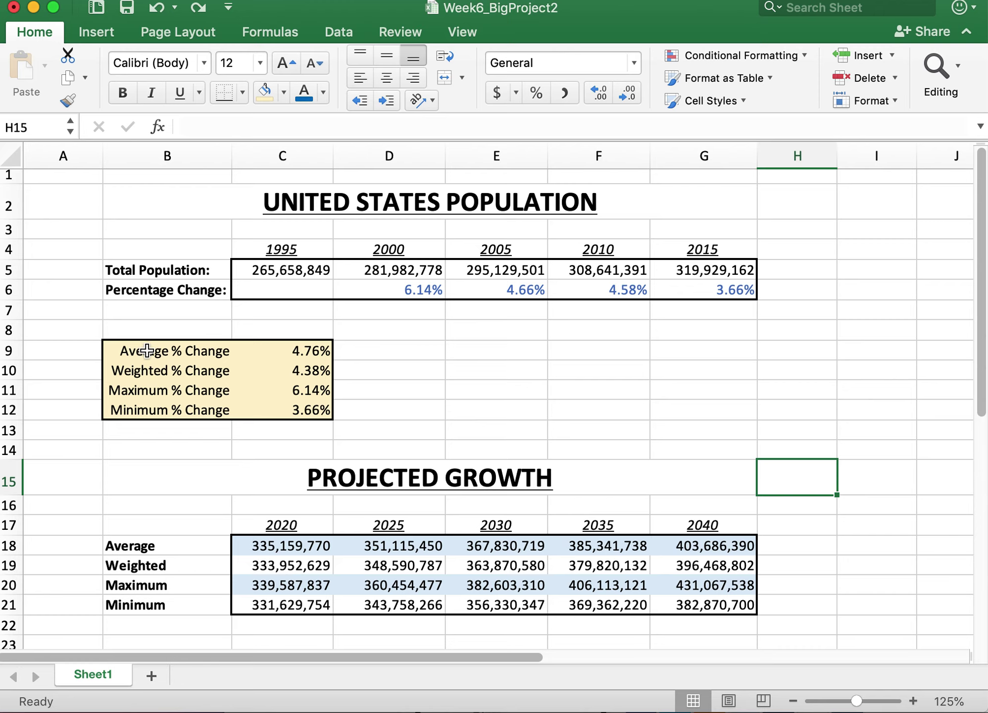
{"action": "left_click_drag", "start_coordinate": [146, 351], "coordinate": [141, 413]}
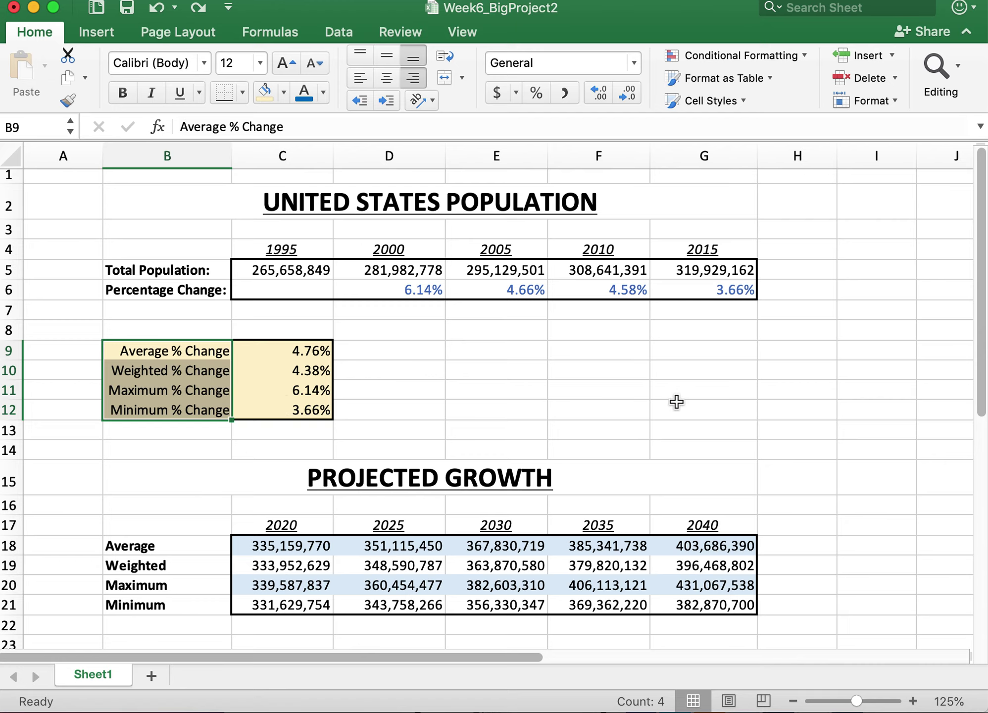
{"action": "left_click", "coordinate": [676, 402]}
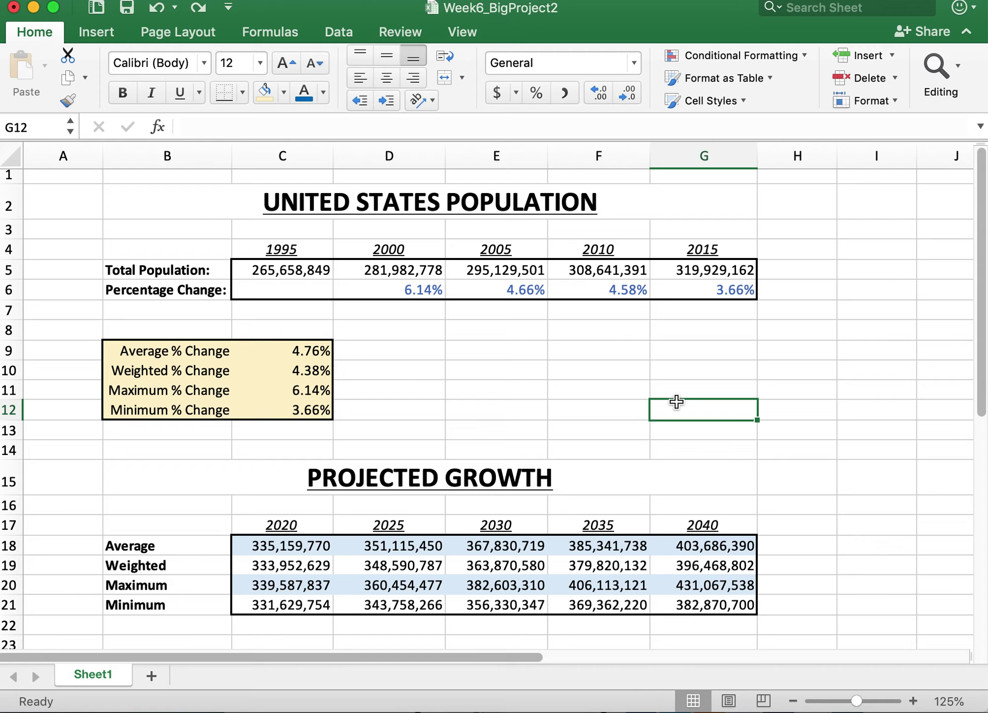
{"action": "scroll", "coordinate": [676, 402], "scroll_direction": "down", "scroll_amount": 1}
{"action": "scroll", "coordinate": [695, 400], "scroll_direction": "up", "scroll_amount": 2}
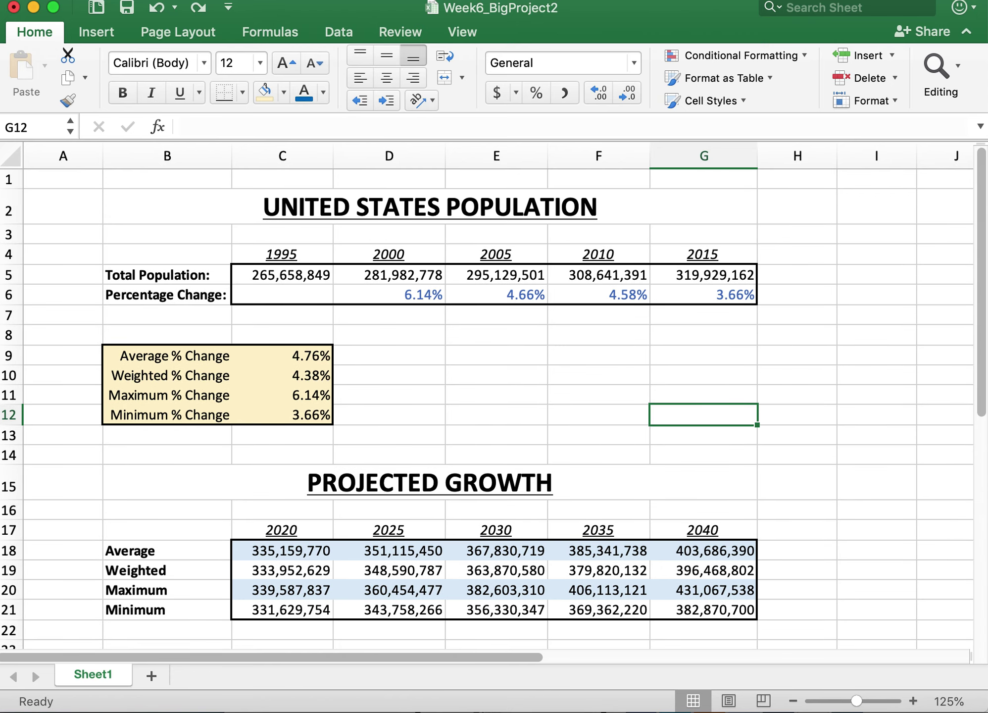